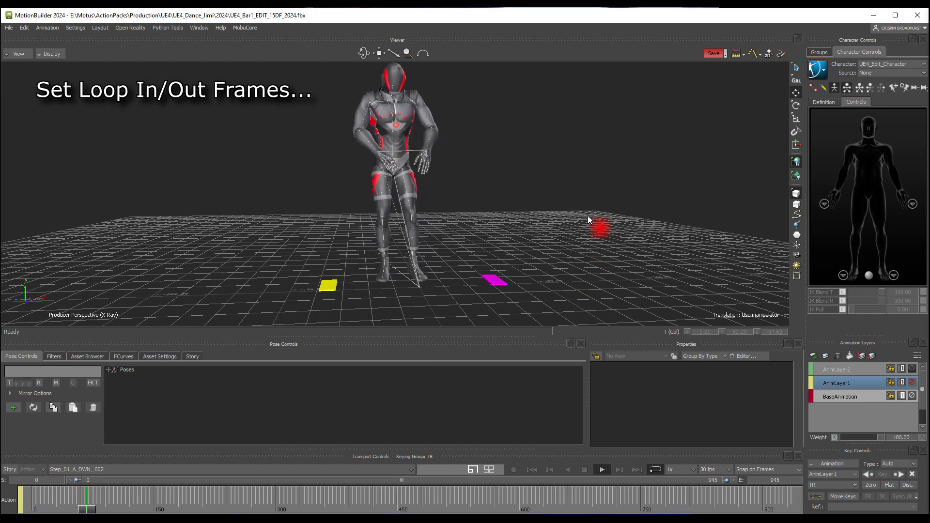
- Play and scrub through the Step_01_A_DWN_002 take from several angles to examine the dance motion for suitable loop frames
left_click_drag(588, 216, 599, 218, "ctrl+shift")
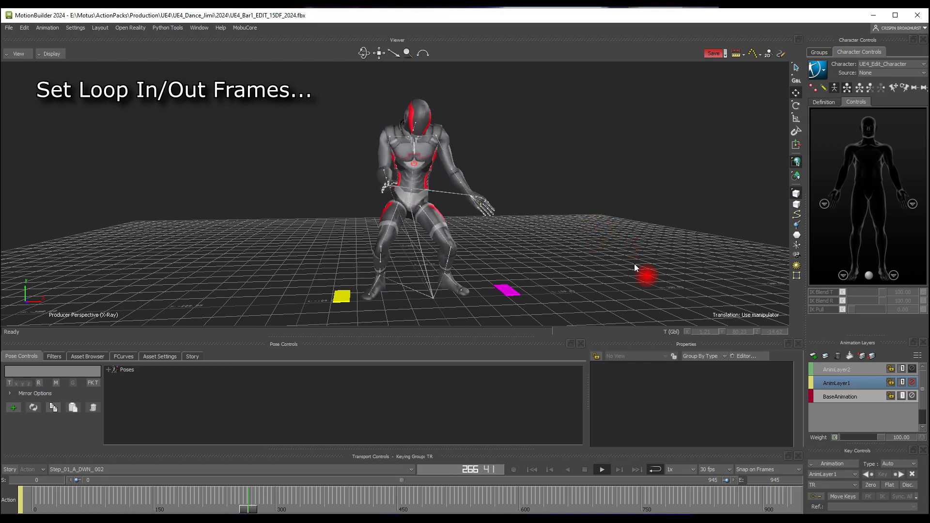
left_click_drag(609, 213, 608, 237, "ctrl+shift")
key("ctrl+space")
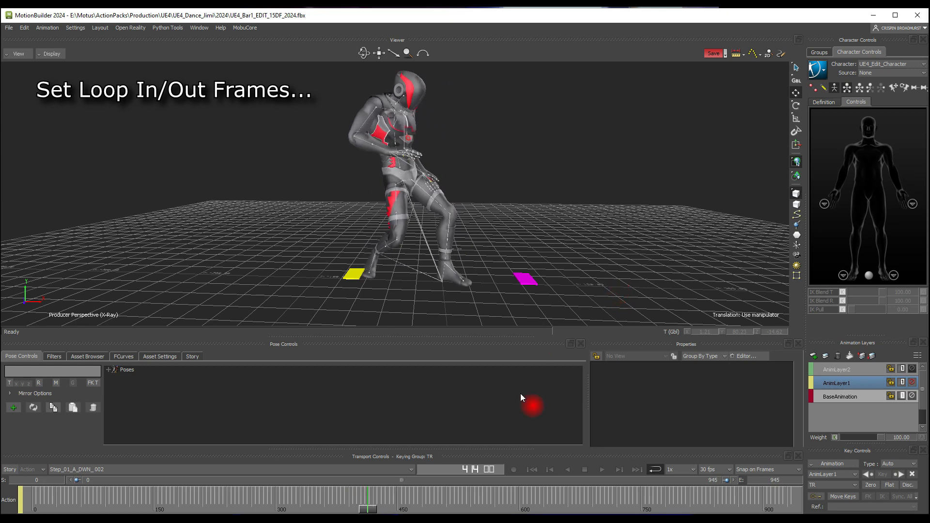
mouse_move(362, 509)
left_mouse_down()
mouse_move(341, 482)
mouse_move(388, 483)
mouse_move(269, 469)
mouse_move(54, 476)
left_mouse_up()
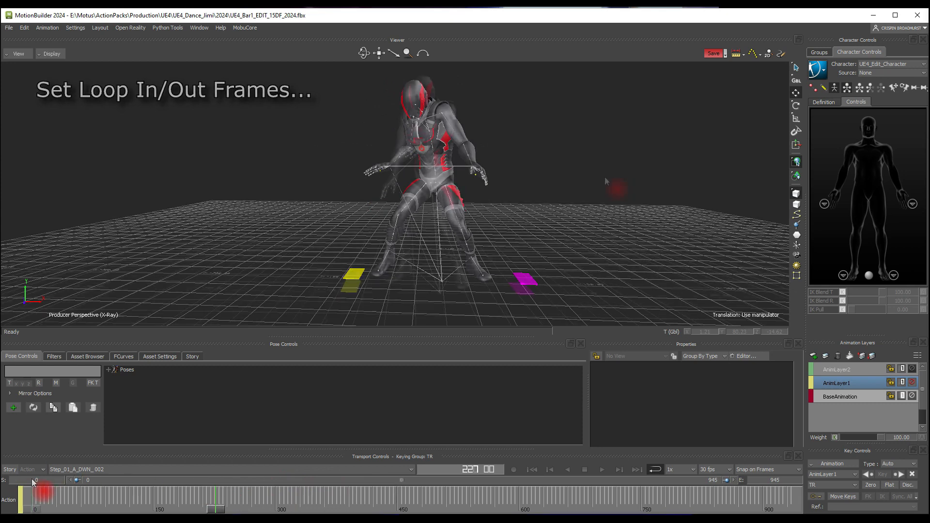
left_click(594, 169)
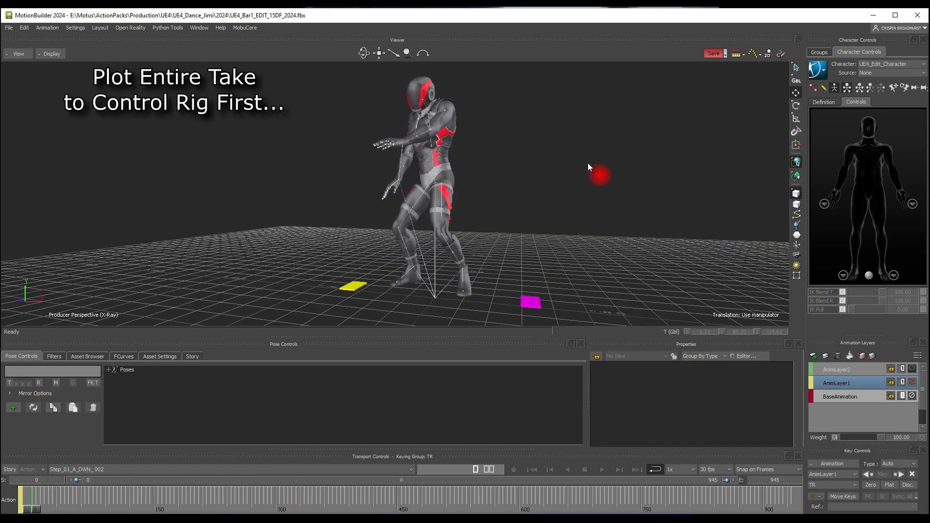
mouse_move(578, 175)
left_mouse_down()
mouse_move(603, 180)
mouse_move(605, 191)
left_mouse_up()
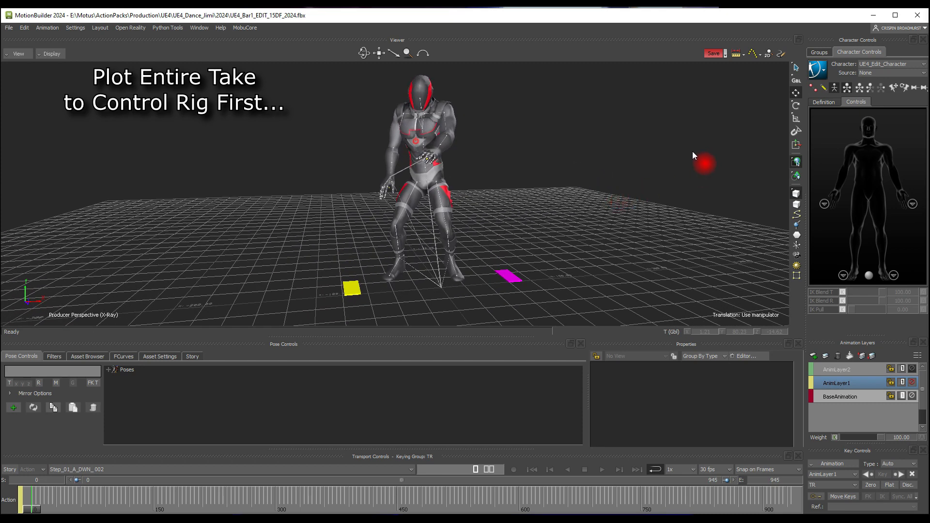
- Plot the entire take of UE4_Edit_Character onto its control rig
left_click(821, 77)
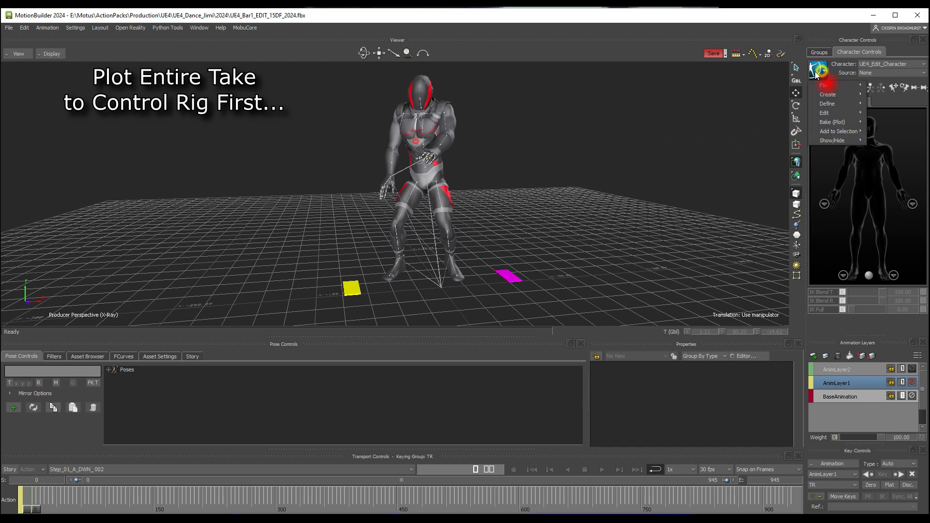
mouse_move(835, 122)
left_click(772, 131)
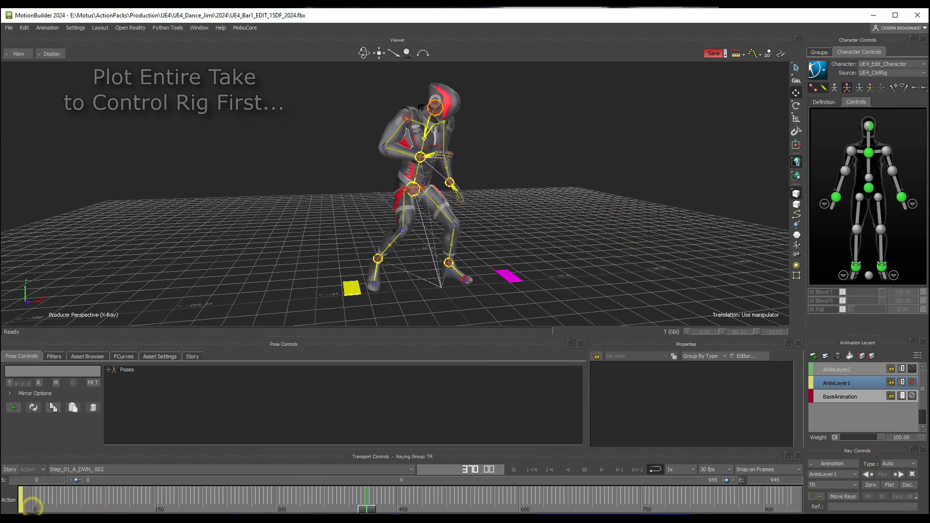
- Set the take's loop range to start at frame 486 and end at frame 726
left_click_drag(366, 501, 150, 483)
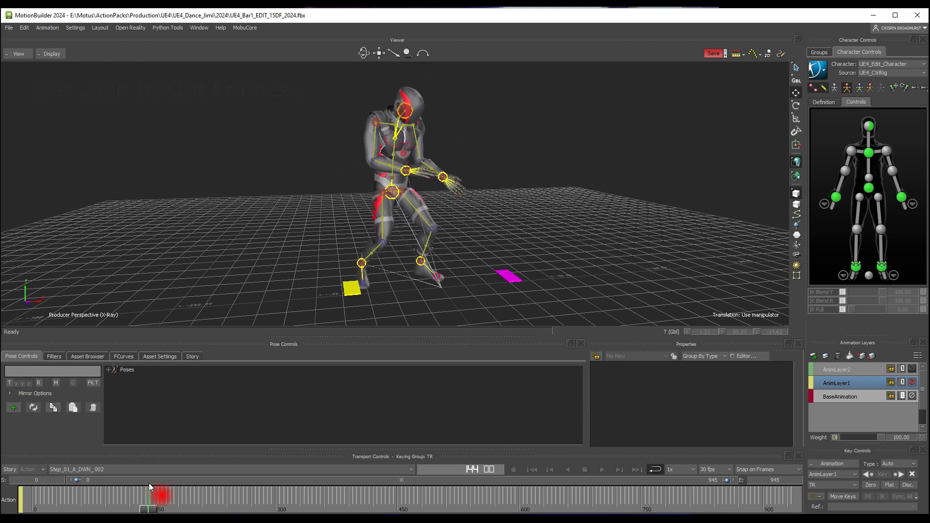
double_click(36, 479)
type("486")
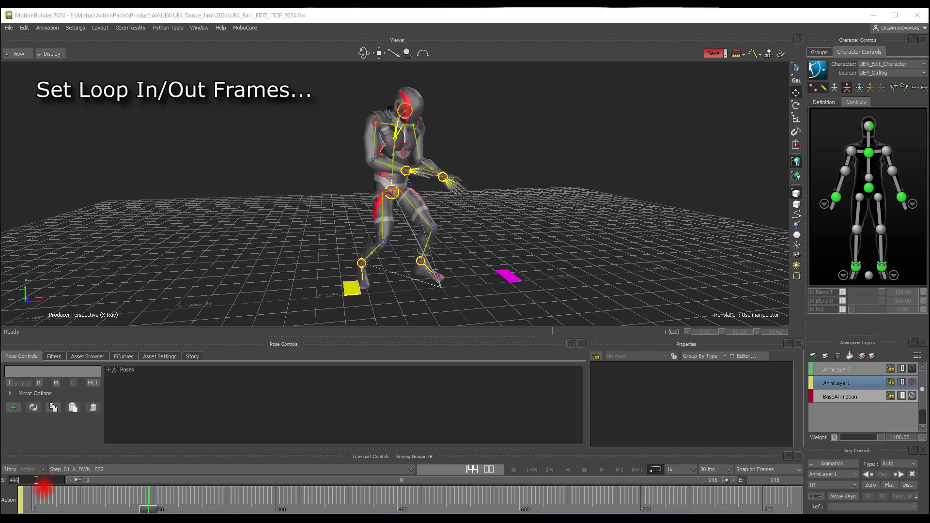
key("Return")
double_click(772, 480)
type("7")
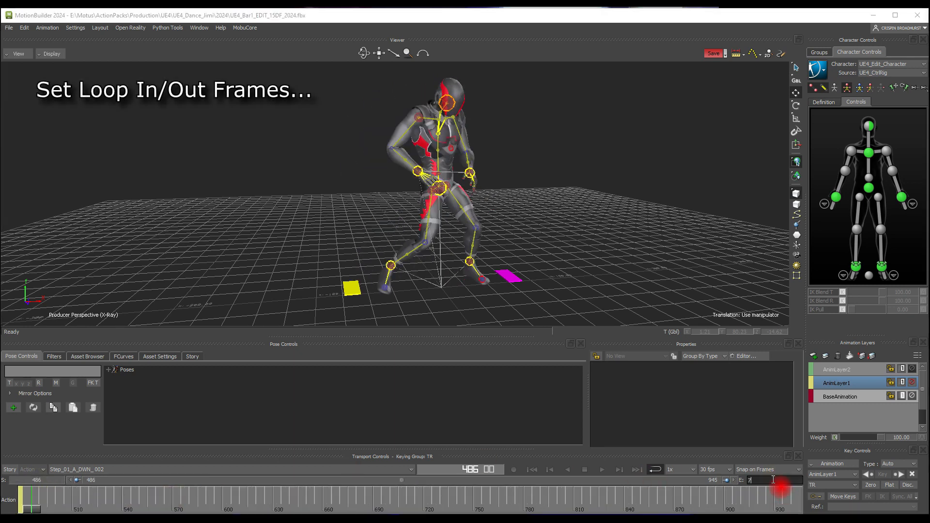
type("26")
key("Return")
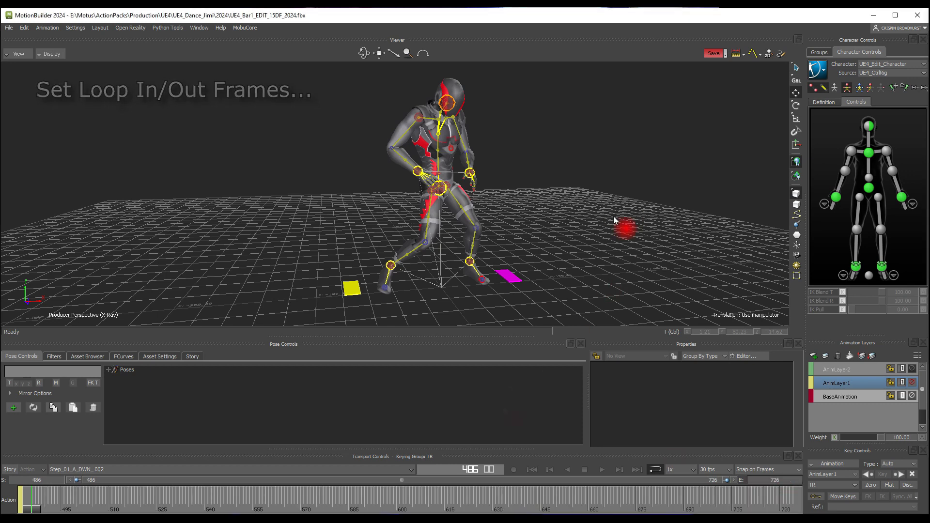
- Play the loop and compare the character's start and end frame poses in the Models only display
left_click(636, 492)
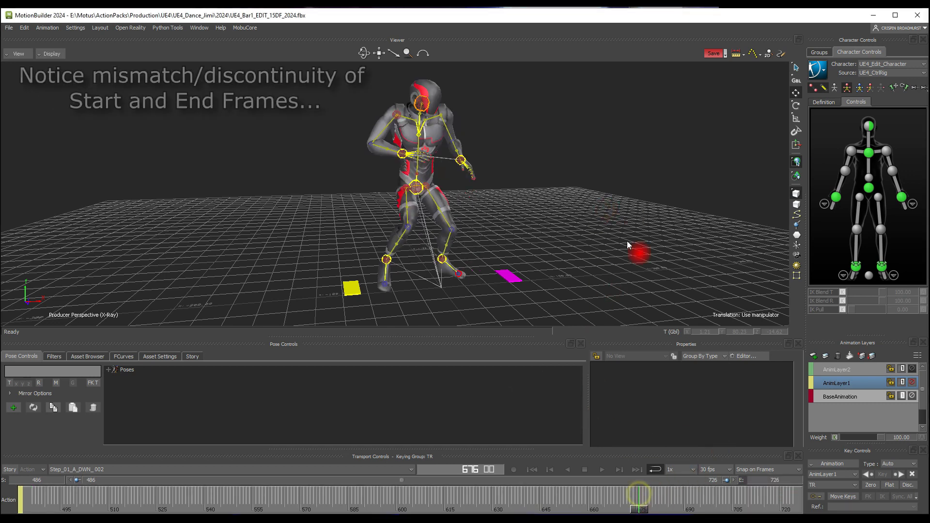
key("space")
left_click_drag(607, 239, 599, 246, "ctrl+shift")
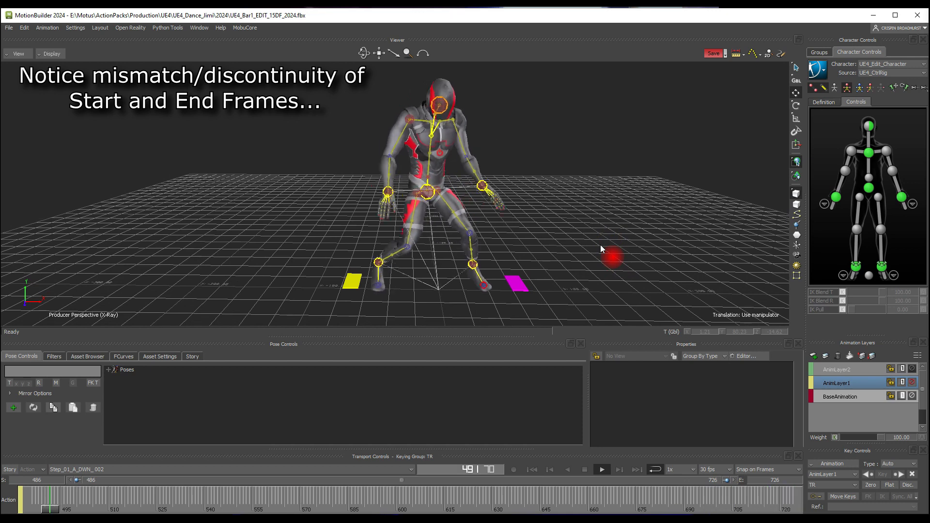
key("ctrl+a")
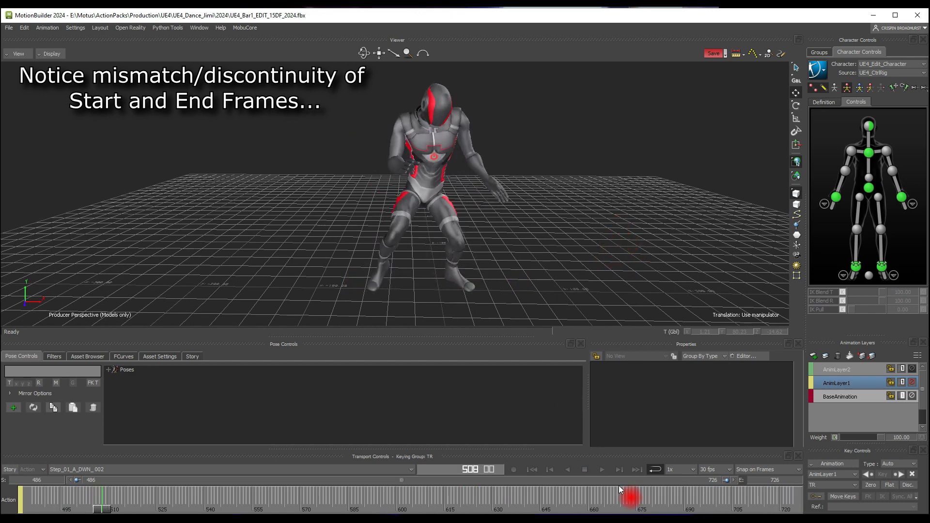
left_click(636, 469)
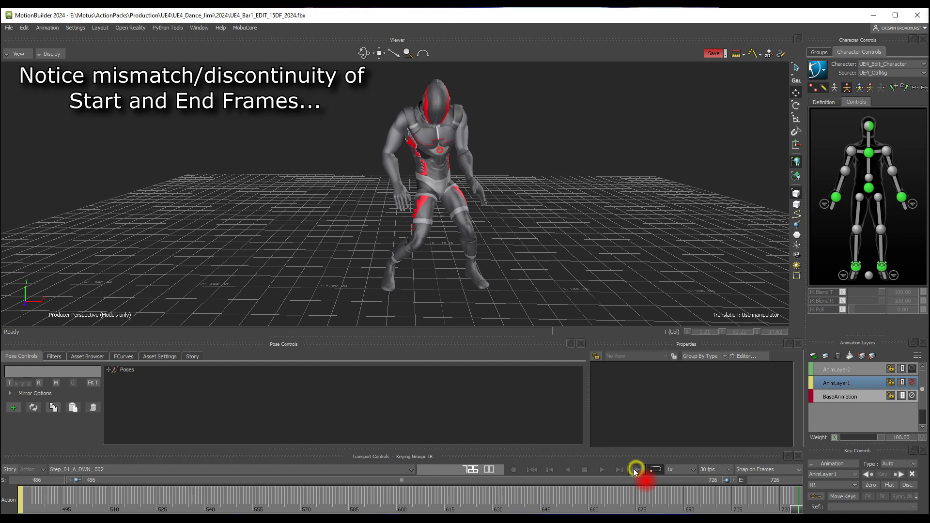
left_click(532, 469)
left_click(531, 470)
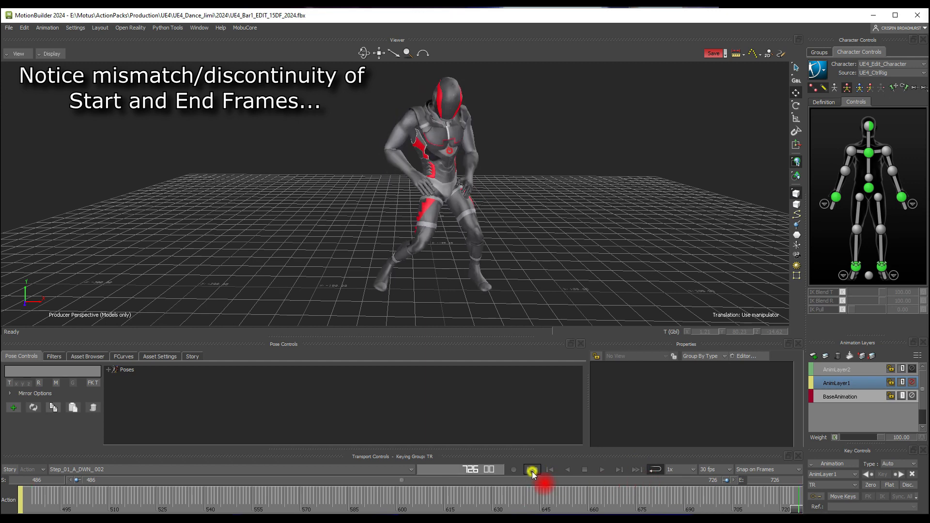
left_click_drag(577, 199, 570, 363, "shift")
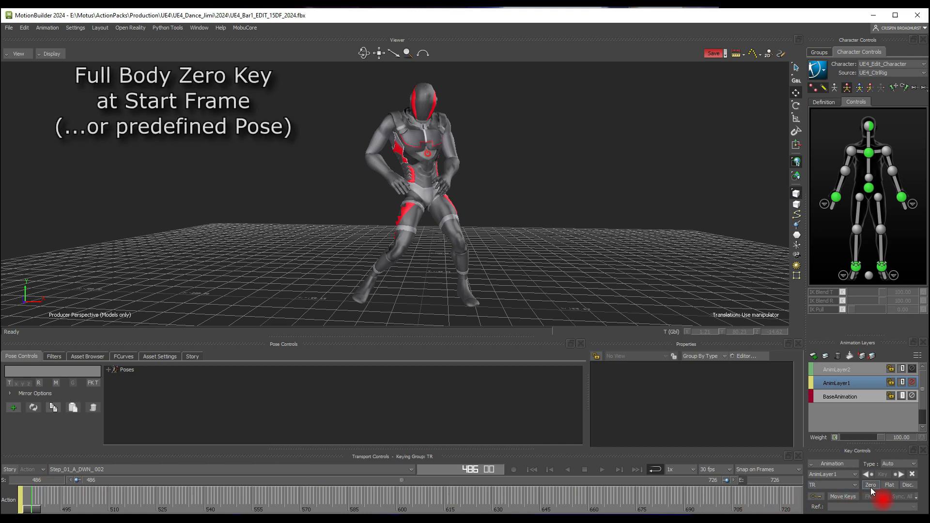
- Select the hips effector and set a Full Body zero key on AnimLayer1 at start frame 486
left_click(868, 188)
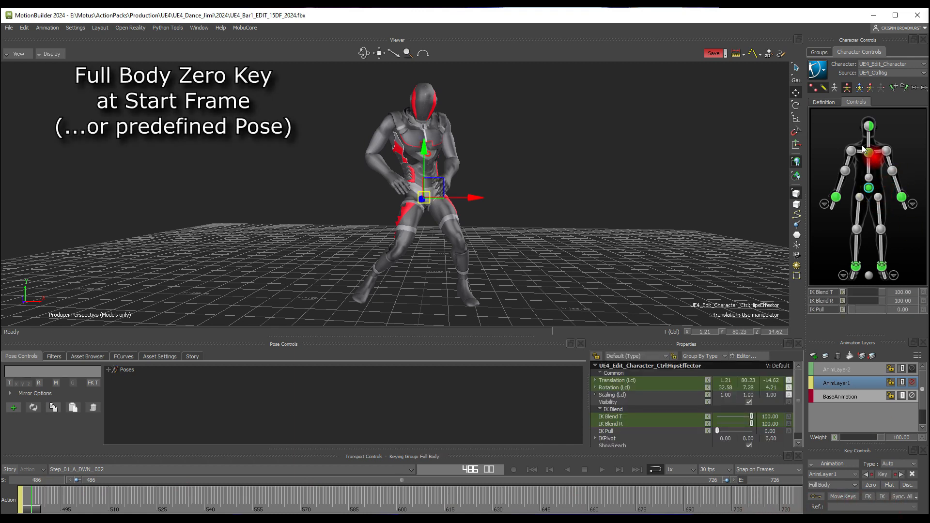
left_click(847, 89)
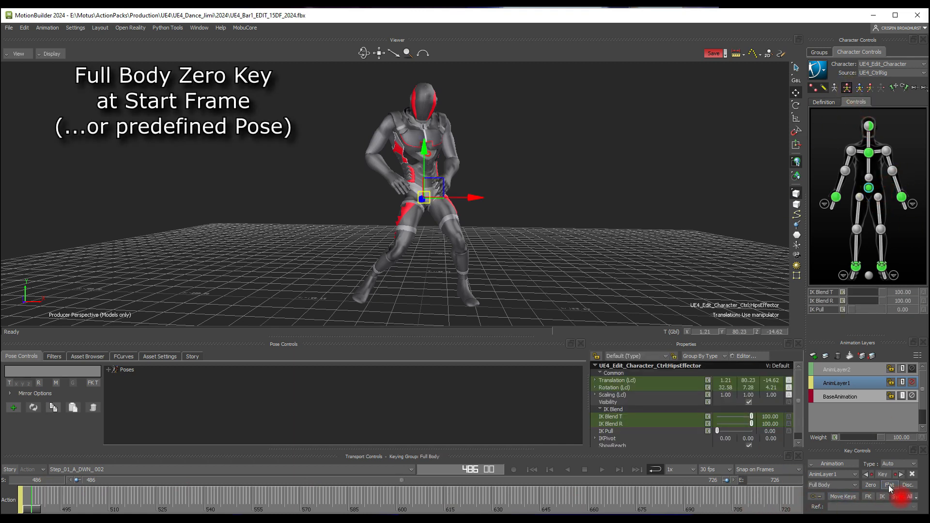
left_click(870, 485)
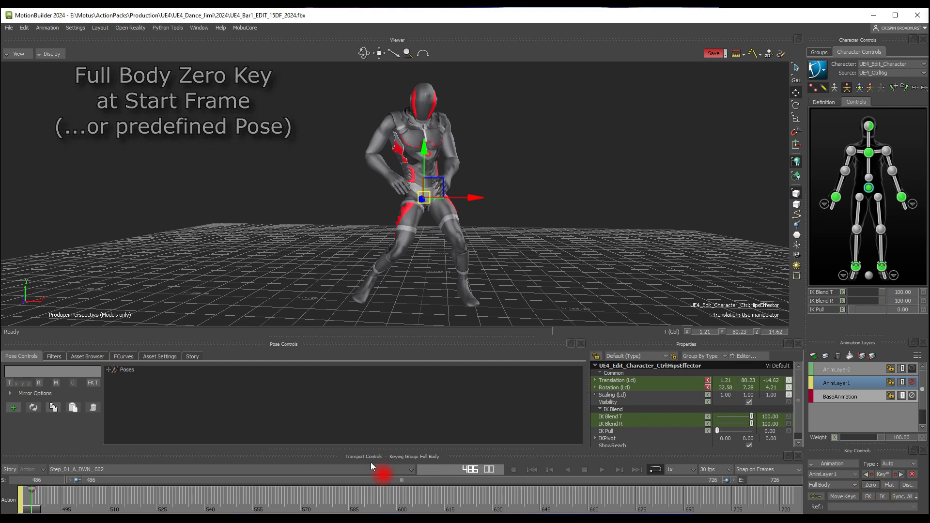
- Copy the start frame pose and set another Full Body zero key at frame 673
left_click(52, 408)
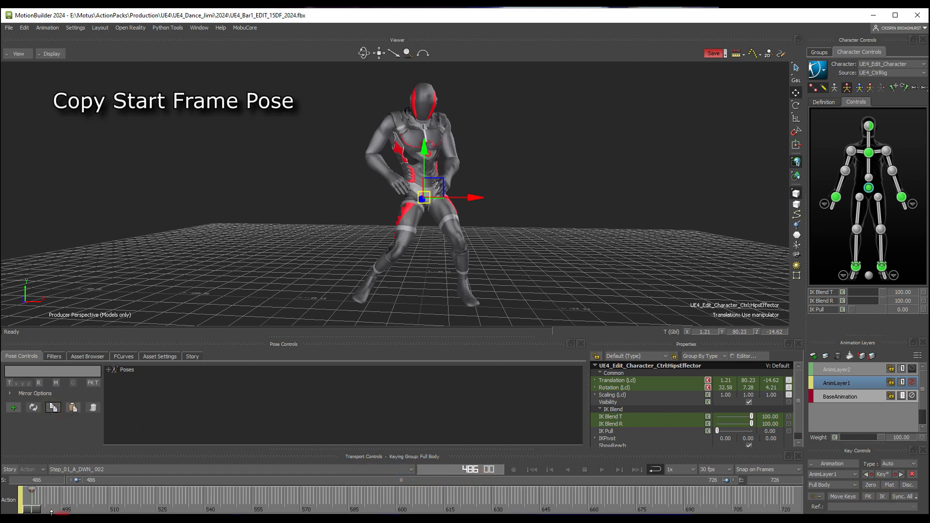
left_click_drag(35, 510, 631, 494)
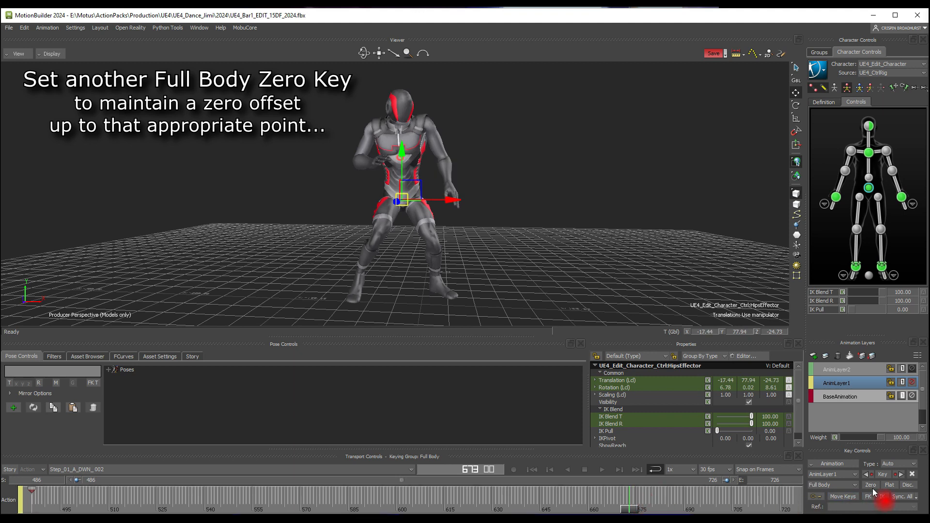
left_click(870, 486)
- Paste the copied full body pose at end frame 726 and set a flat key there
left_click(636, 469)
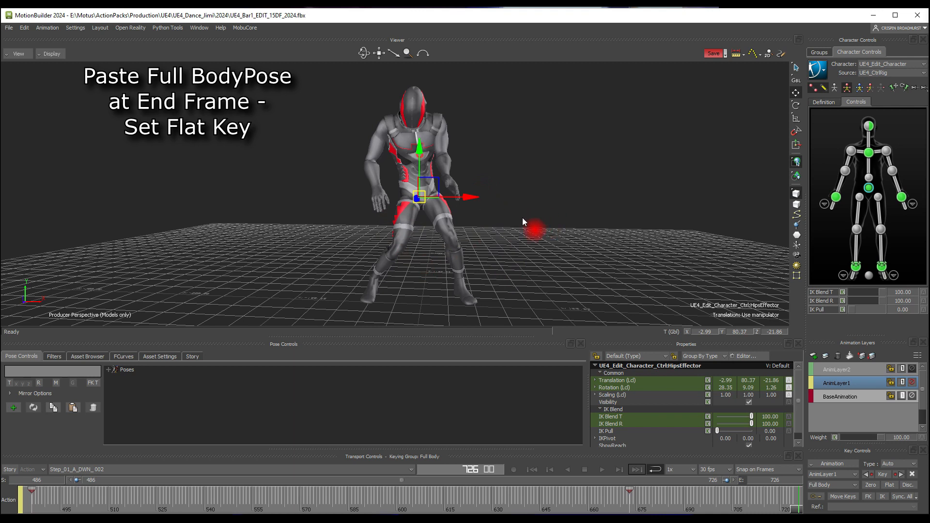
left_click(73, 409)
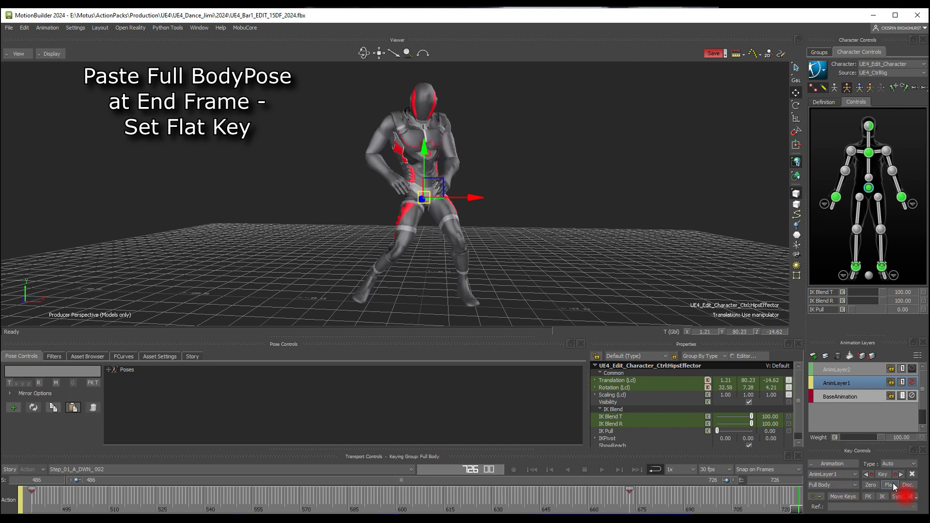
left_click(889, 484)
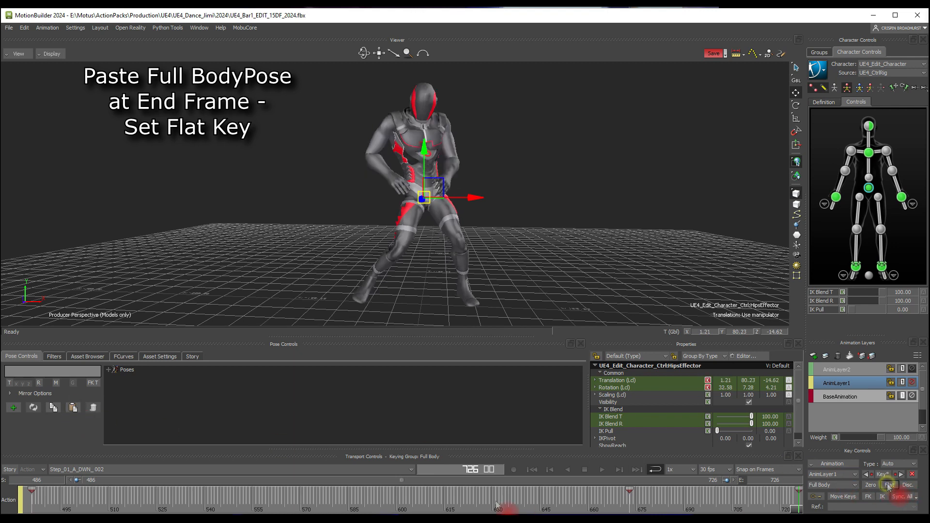
- Hide the move manipulator and play through to the end frame to examine the feet during the offset blend
left_click(549, 502)
left_click(796, 94)
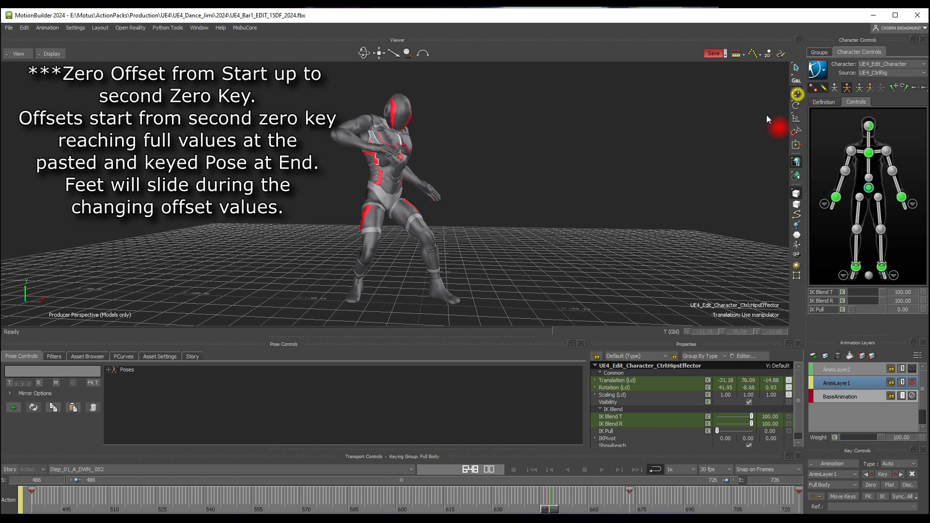
key("ctrl+space")
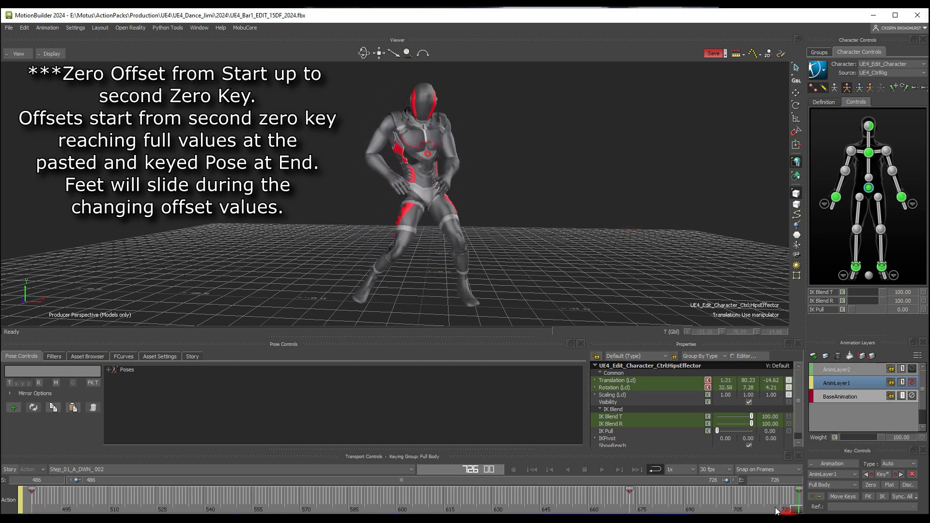
- Select the right ankle effector, go to the second zero key at frame 673, and switch the keying mode to Body Parts
left_click(856, 269)
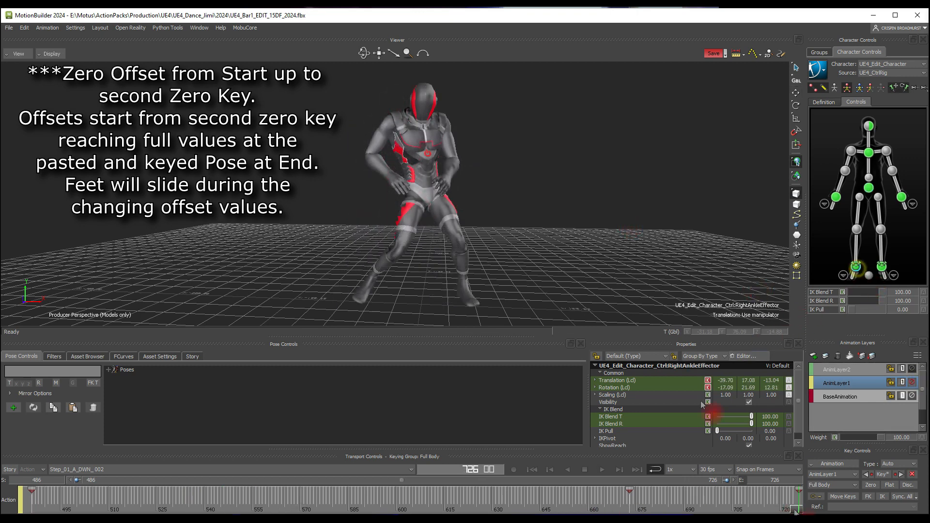
left_click_drag(791, 513, 629, 507)
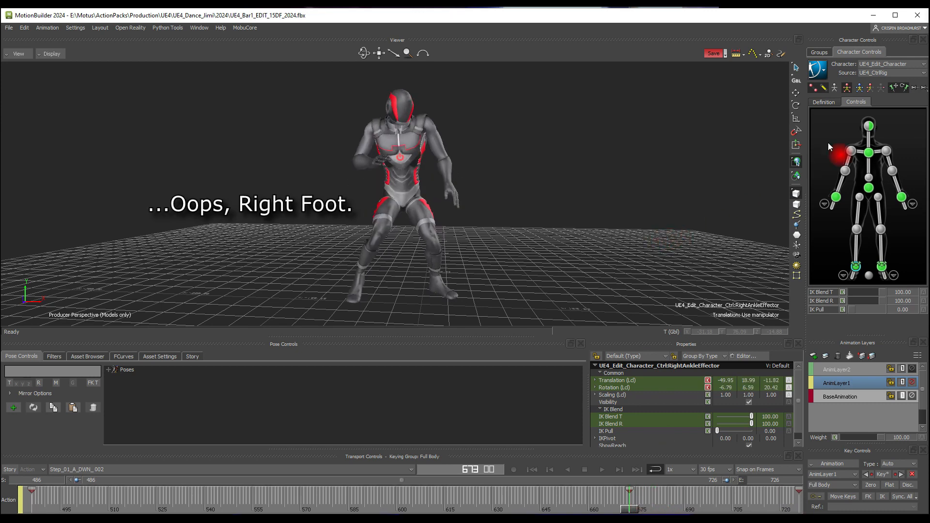
left_click(869, 88)
left_click_drag(601, 149, 590, 156, "shift")
left_click_drag(556, 222, 623, 237, "ctrl")
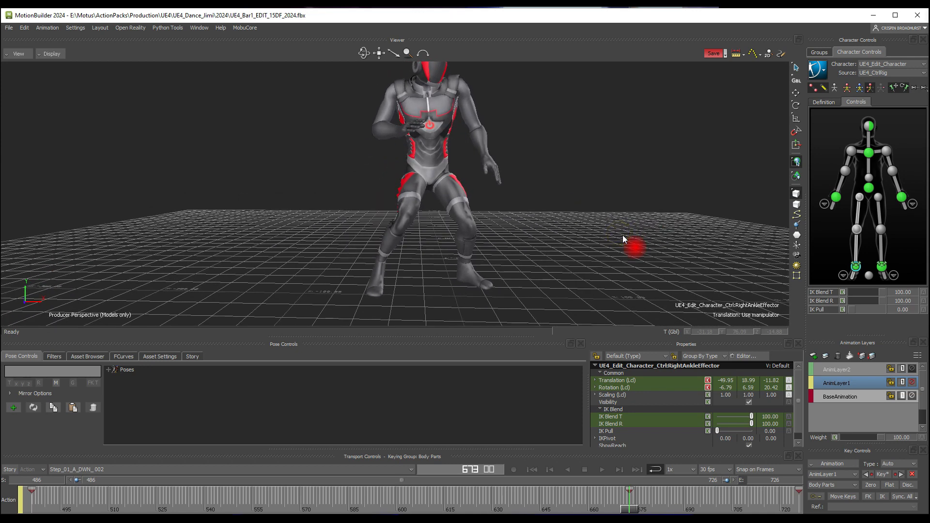
- Set a flat Body Parts key on the right ankle effector at frame 693
left_click_drag(658, 501, 629, 506)
left_click_drag(630, 505, 692, 504)
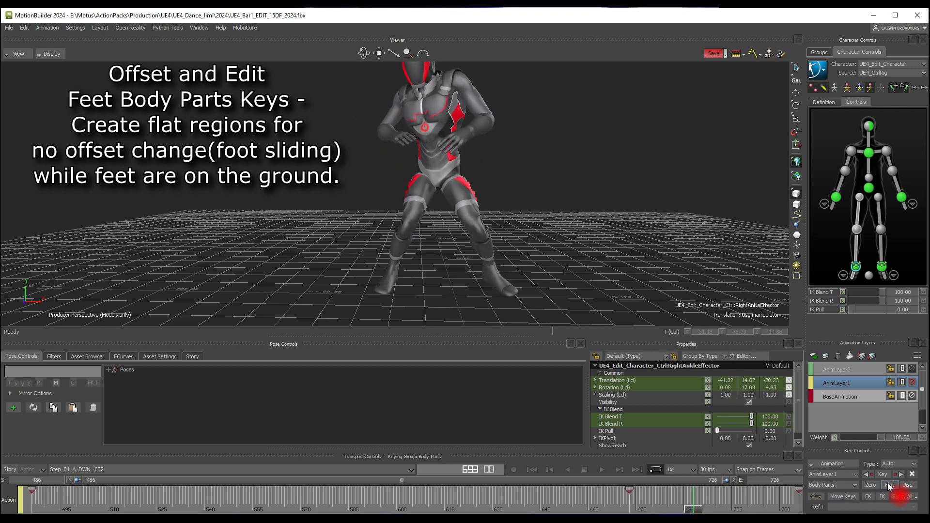
left_click(889, 485)
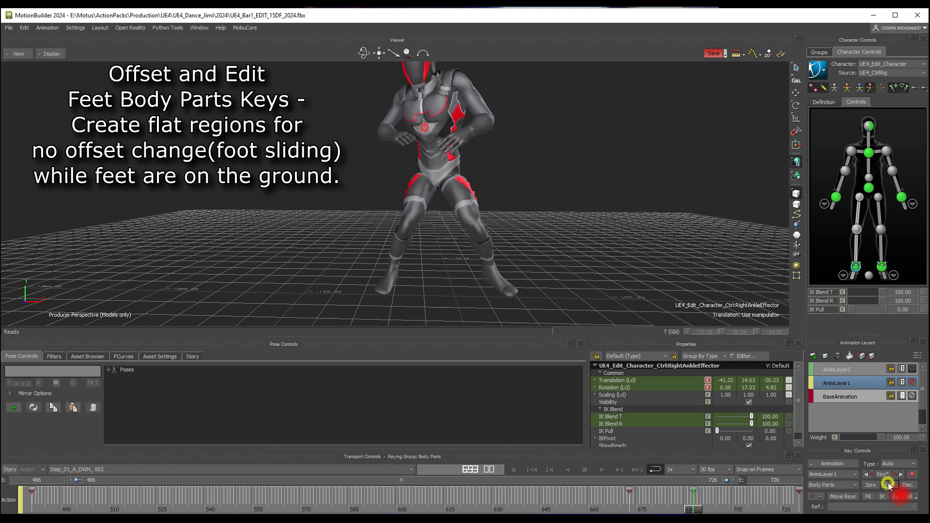
right_click(695, 493)
left_click(720, 335)
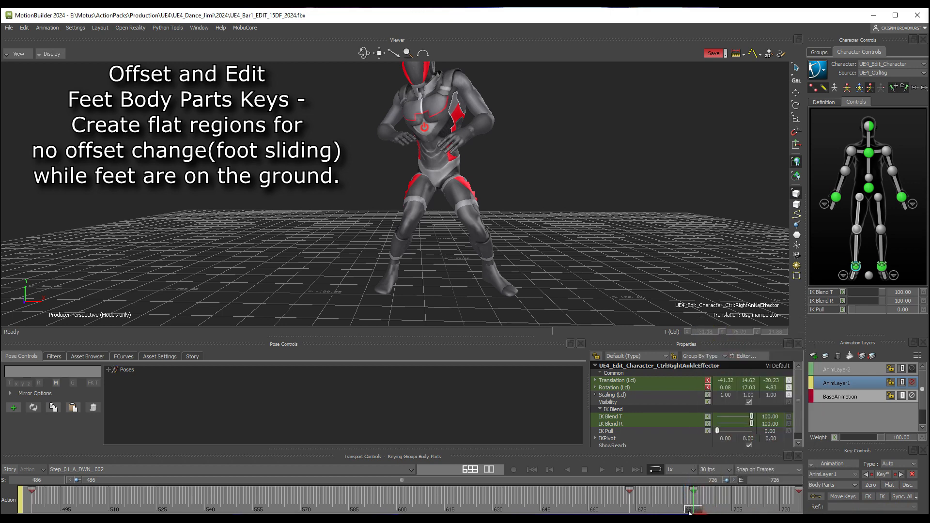
- Move the right ankle's new flat key to frame 678
left_click_drag(689, 512, 644, 511)
left_click(693, 490)
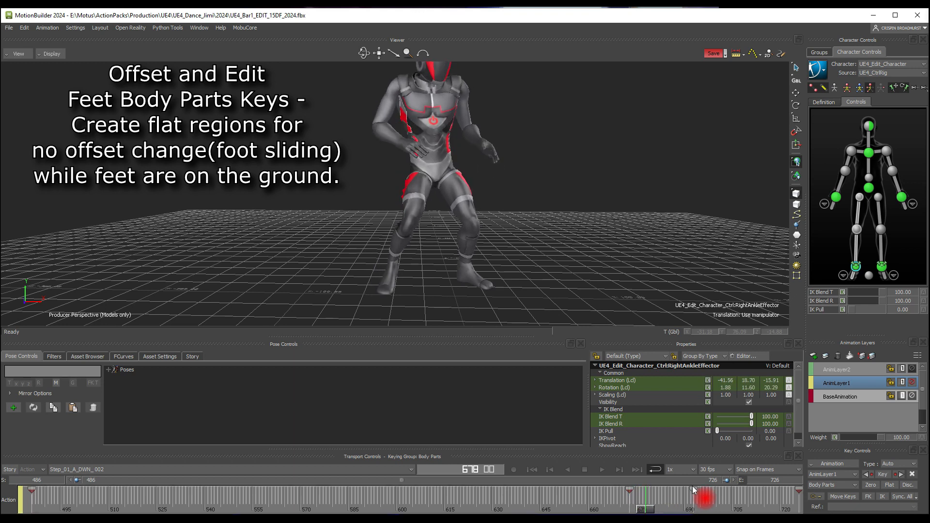
left_click_drag(692, 493, 651, 498)
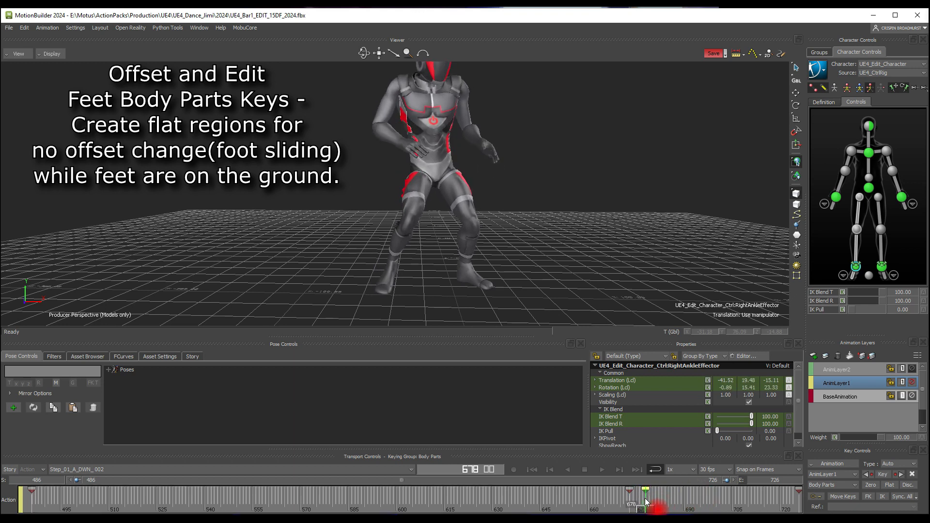
- Paste the right ankle's flat Body Parts key at frame 700
left_click(671, 497)
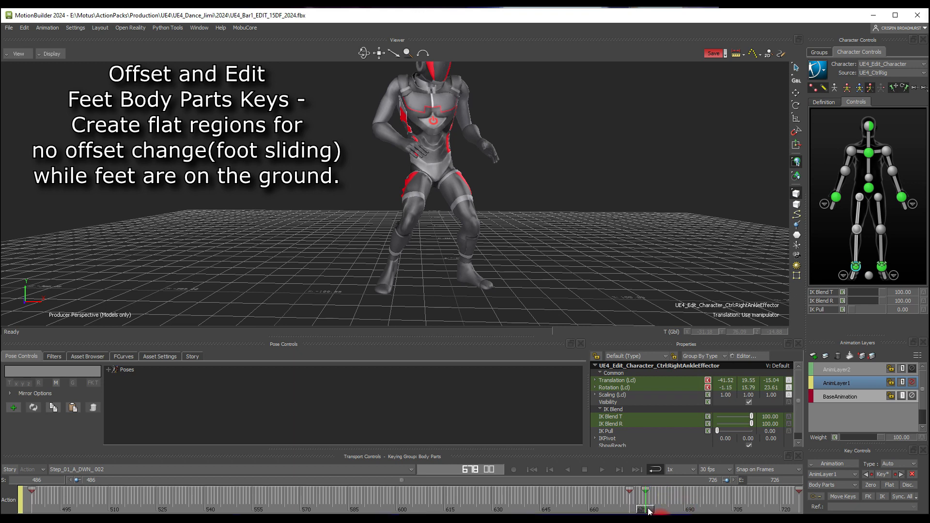
left_click_drag(648, 510, 717, 511)
right_click(718, 511)
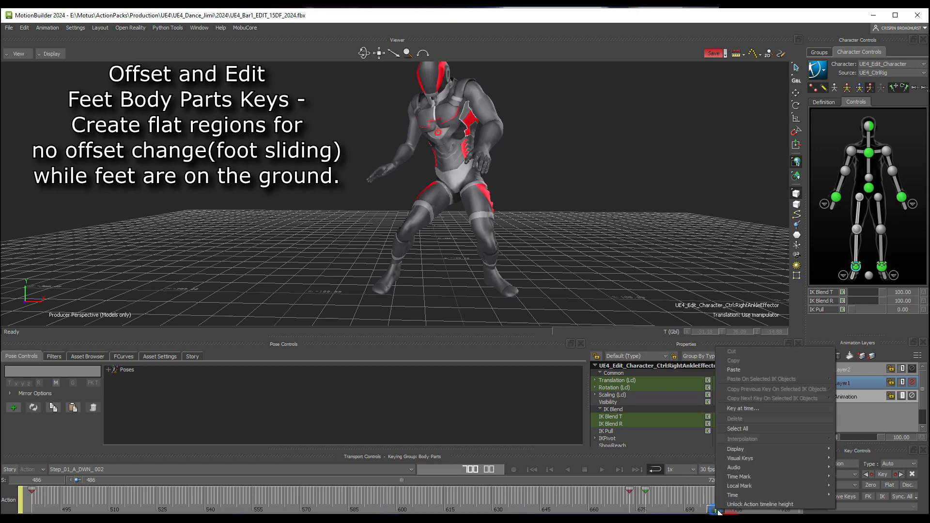
left_click(745, 370)
- Try moving the right ankle's end-pose key to frame 708 and play the loop to check the foot
mouse_move(717, 511)
left_mouse_down()
mouse_move(627, 510)
mouse_move(766, 510)
mouse_move(706, 510)
mouse_move(721, 510)
left_mouse_up()
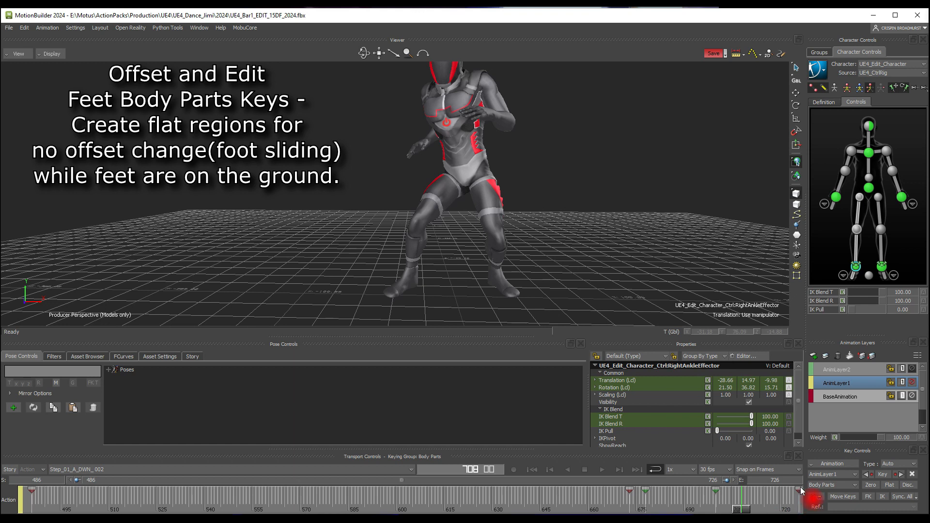
left_click_drag(798, 490, 748, 490)
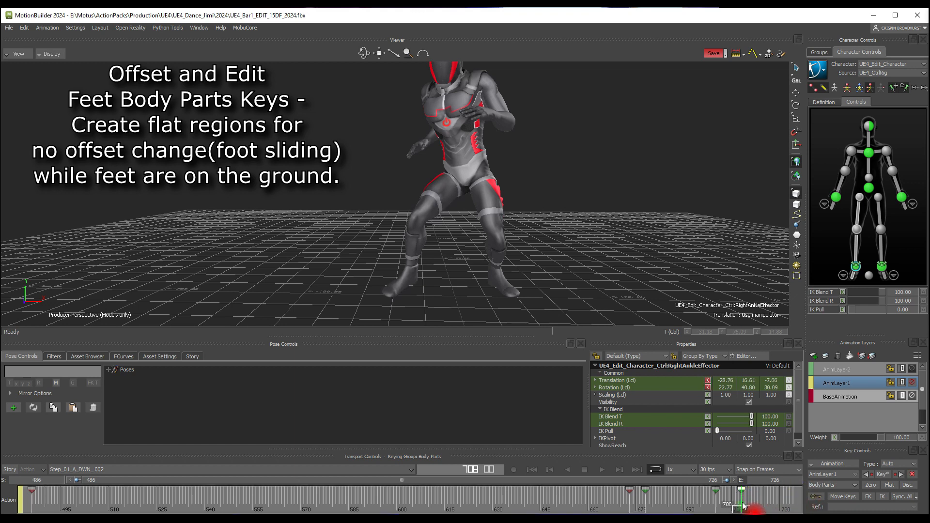
left_click(648, 494)
left_click(678, 503)
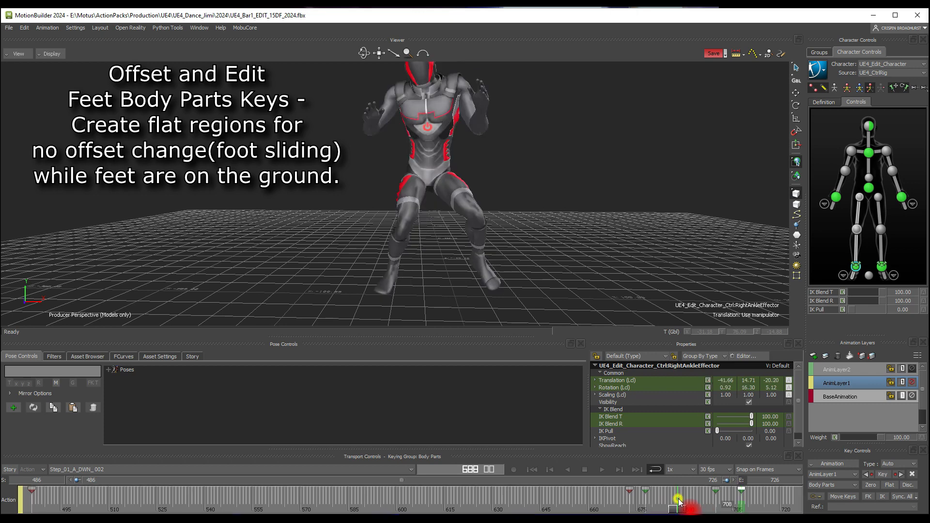
key("ctrl+space")
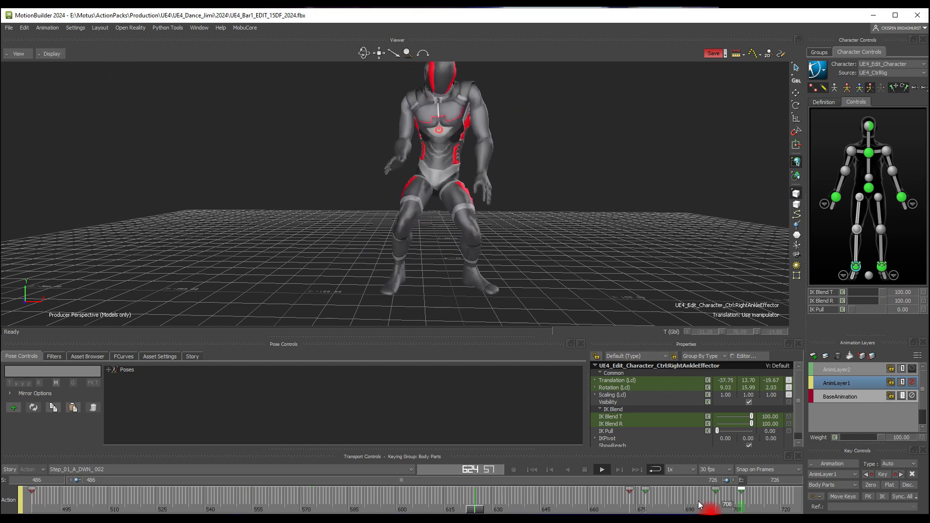
- Move the right ankle's second flat key to frame 716 and play the loop to check the foot timing
left_click(744, 506)
mouse_move(745, 512)
left_mouse_down()
mouse_move(724, 512)
mouse_move(745, 512)
left_mouse_up()
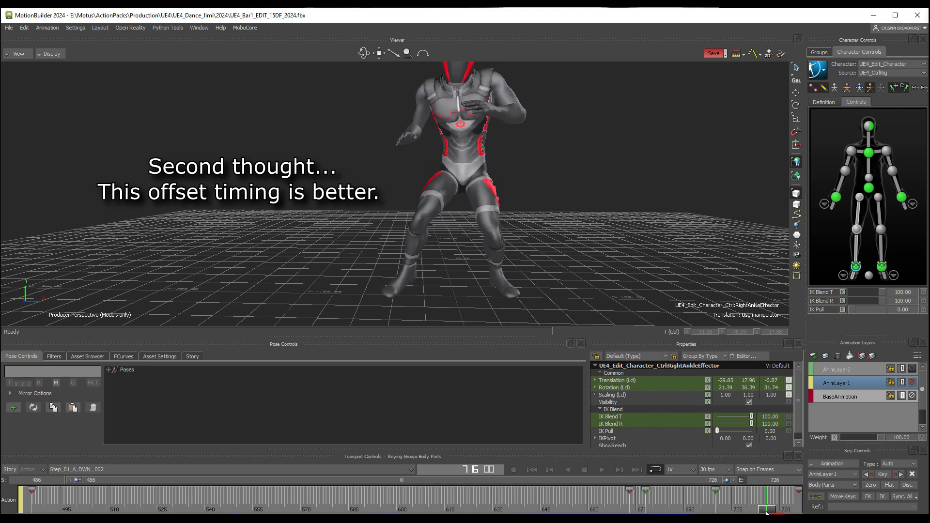
left_click_drag(717, 491, 584, 491)
key("ctrl+space")
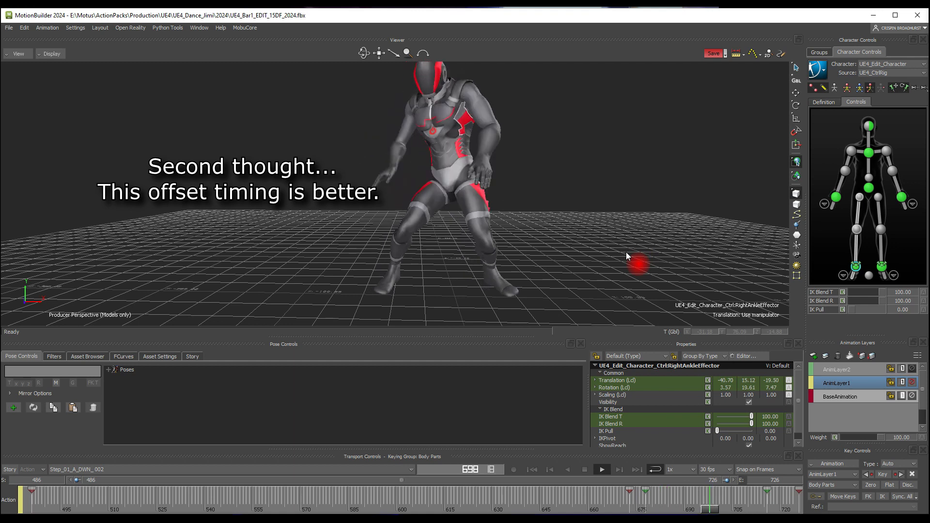
key("ctrl+space")
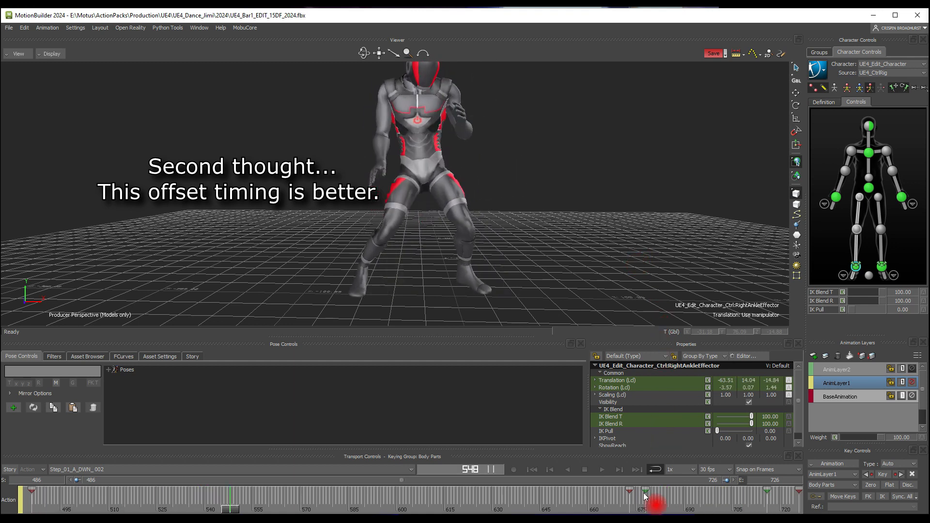
left_click(609, 500)
key("ctrl+space")
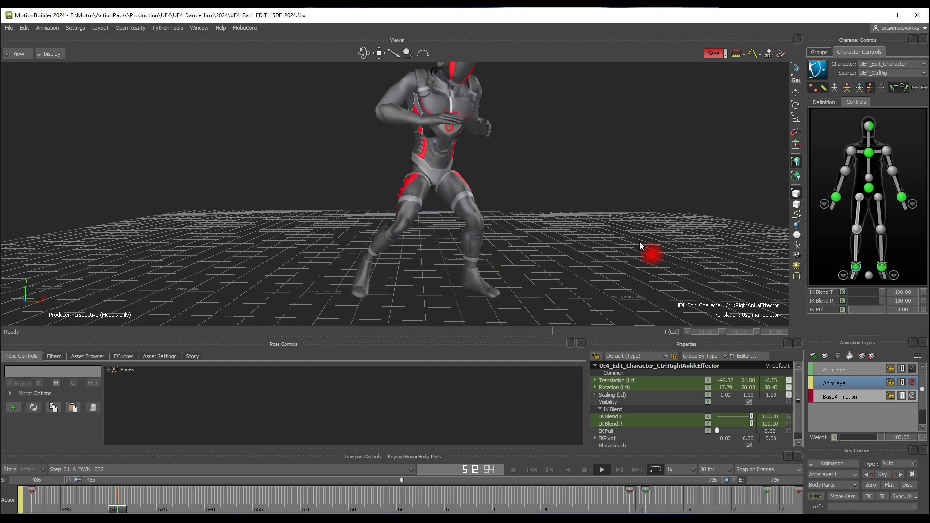
key("ctrl+space")
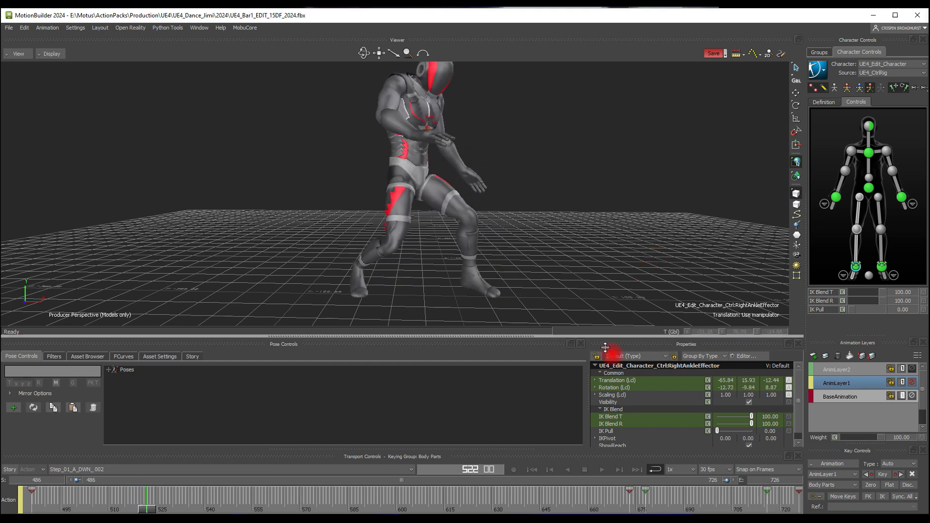
- Display the right ankle's translation and rotation curves on AnimLayer1 and frame them to examine the flat region
left_click(124, 356)
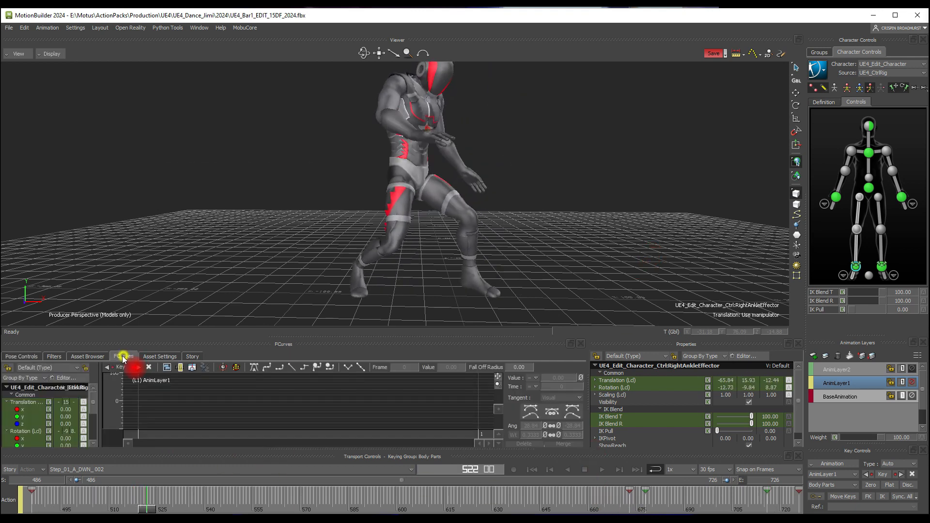
left_click(21, 402)
left_click(21, 432, "ctrl")
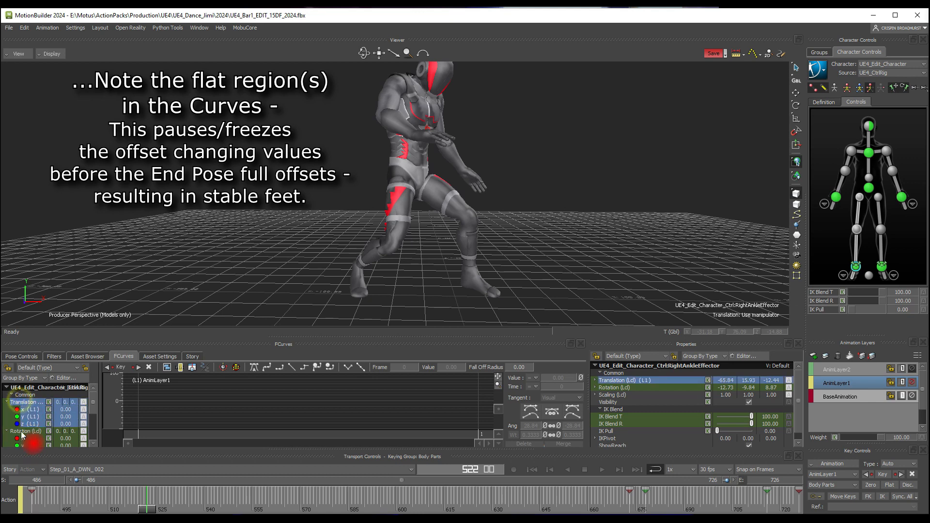
left_click(270, 404)
key("a")
left_click_drag(320, 394, 183, 389, "shift")
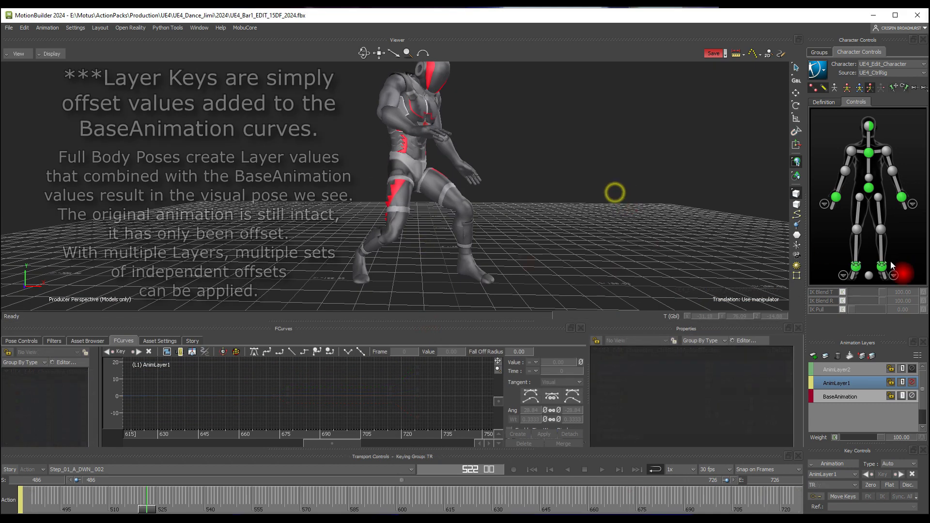
- Select the left ankle effector, move its second zero key to frame 686 and its end-pose key to 693, and play the loop
left_click(882, 267)
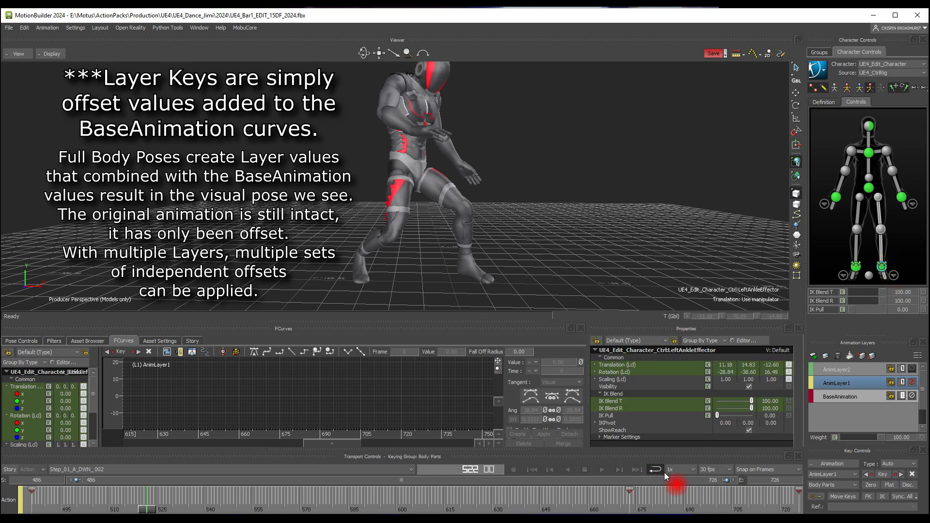
mouse_move(676, 508)
left_mouse_down()
mouse_move(606, 511)
mouse_move(754, 510)
mouse_move(644, 511)
mouse_move(676, 513)
mouse_move(635, 495)
mouse_move(671, 495)
mouse_move(691, 512)
left_mouse_up()
left_click(702, 495)
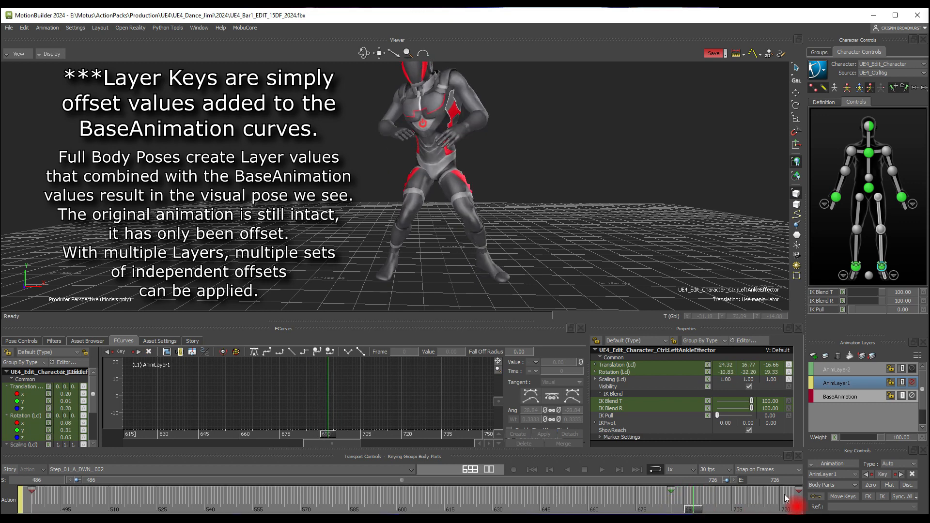
left_click_drag(798, 490, 548, 488)
left_click(734, 502)
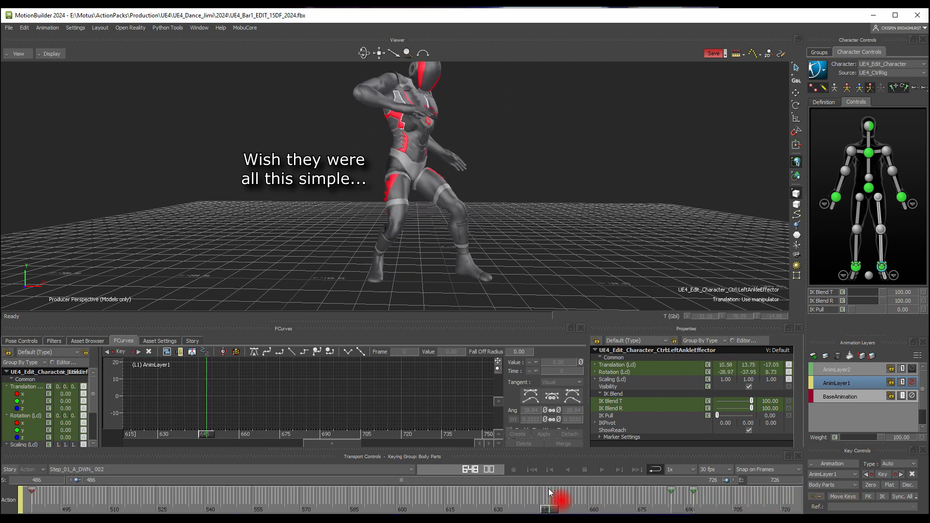
left_click(602, 469)
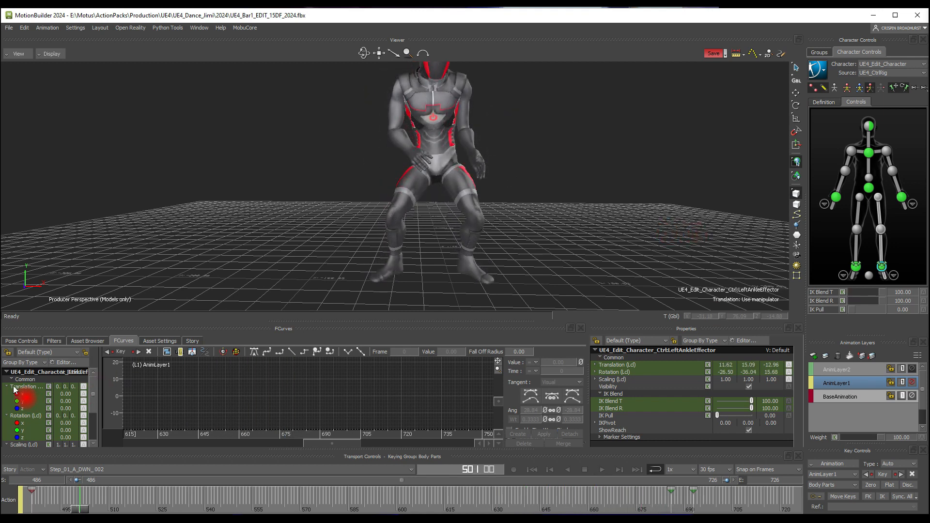
- Display the left ankle's translation and rotation curves on AnimLayer1 and frame them to examine the offset change
left_click(18, 388)
left_click(25, 415, "ctrl")
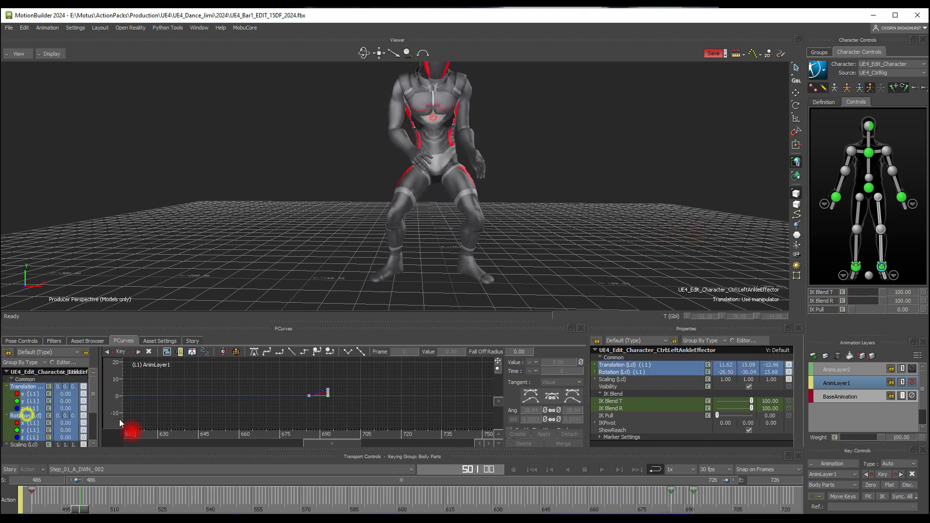
left_click(259, 418)
key("a")
mouse_move(349, 370)
left_mouse_down("ctrl")
mouse_move(355, 398)
mouse_move(229, 402)
mouse_move(406, 401)
mouse_move(431, 410)
mouse_move(356, 377)
mouse_move(318, 397)
mouse_move(335, 374)
left_mouse_up("ctrl")
left_click_drag(282, 403, 368, 387, "shift")
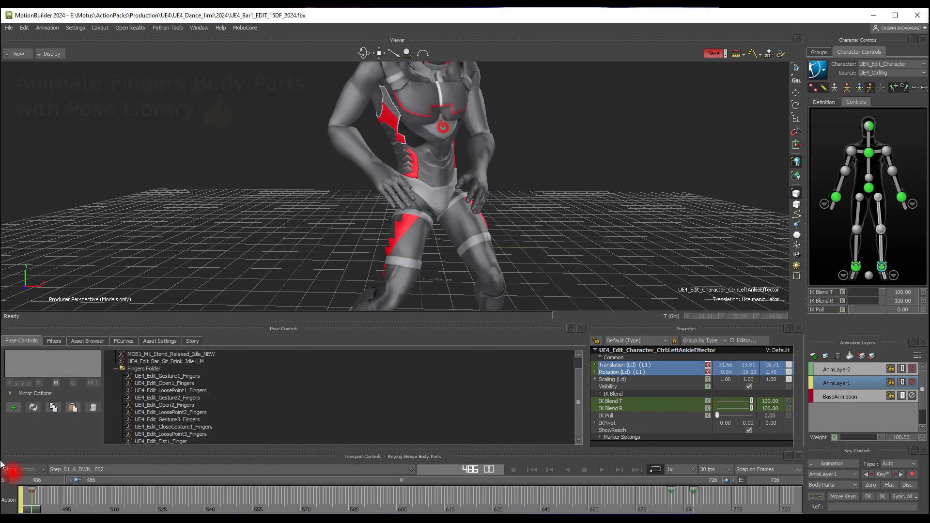
- Select the right index and left ring finger effectors and make AnimLayer2 the active layer, with only the models displayed
left_click_drag(245, 202, 273, 201, "shift")
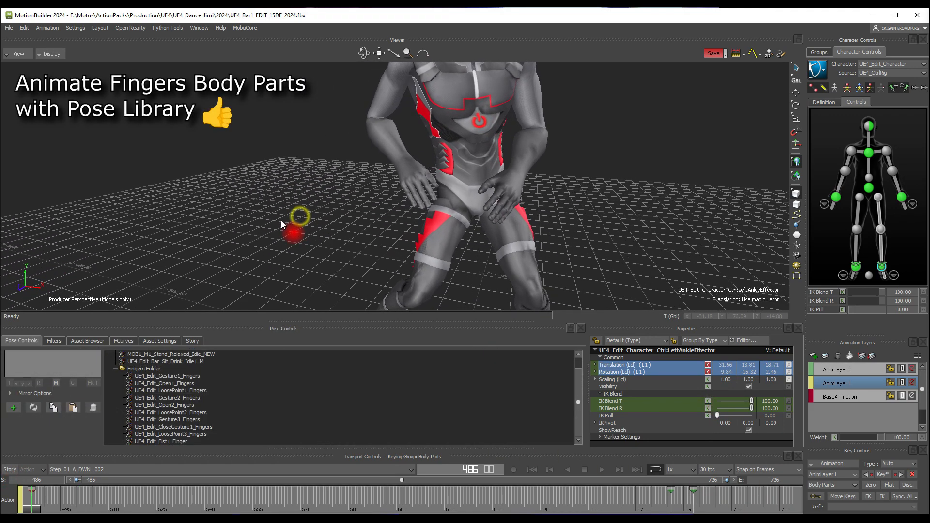
left_click_drag(273, 201, 239, 198, "shift")
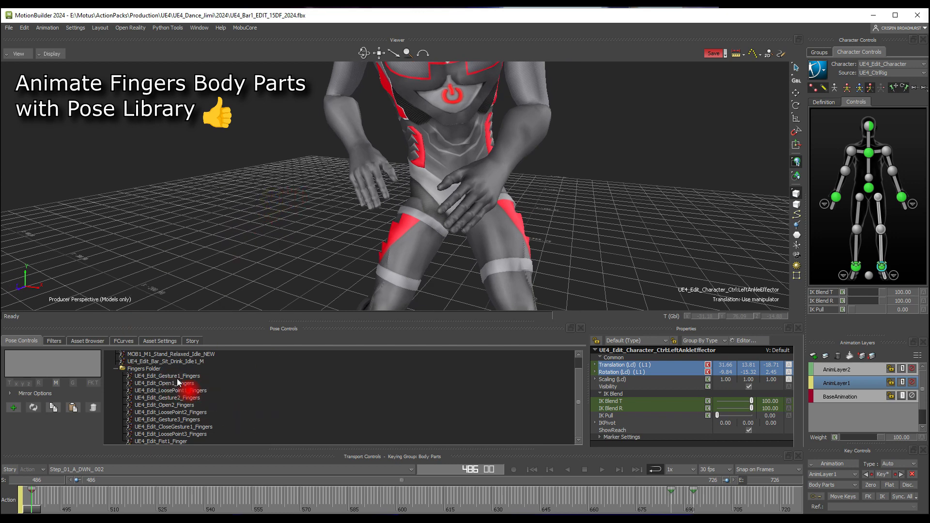
left_click(825, 204)
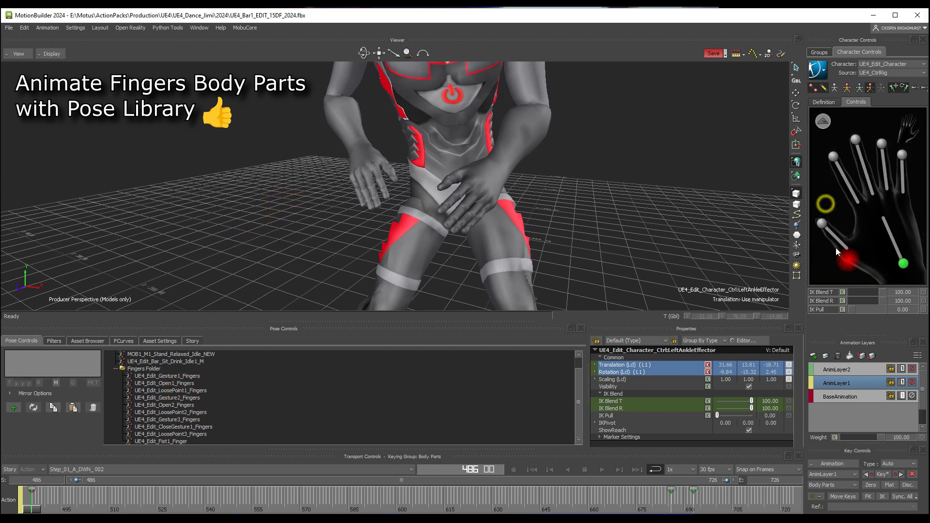
left_click(833, 154)
key("ctrl+a")
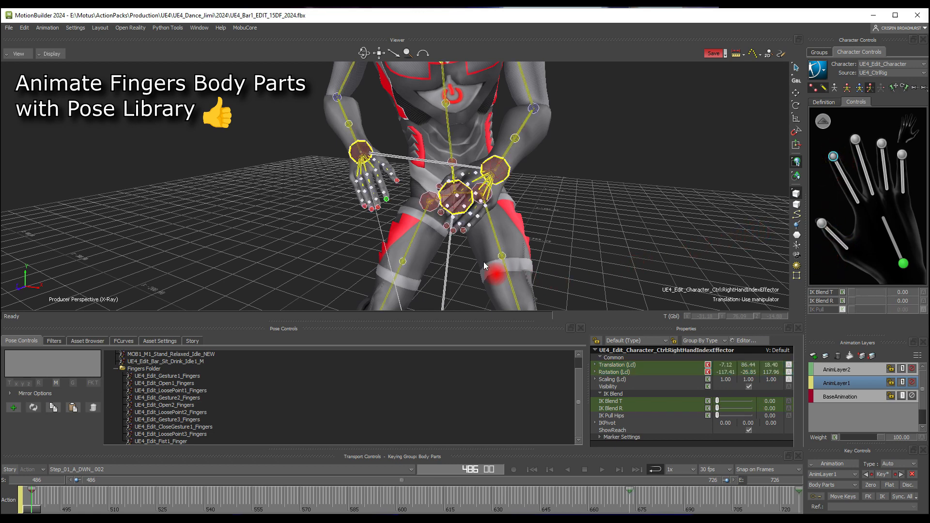
left_click_drag(548, 200, 593, 231, "ctrl")
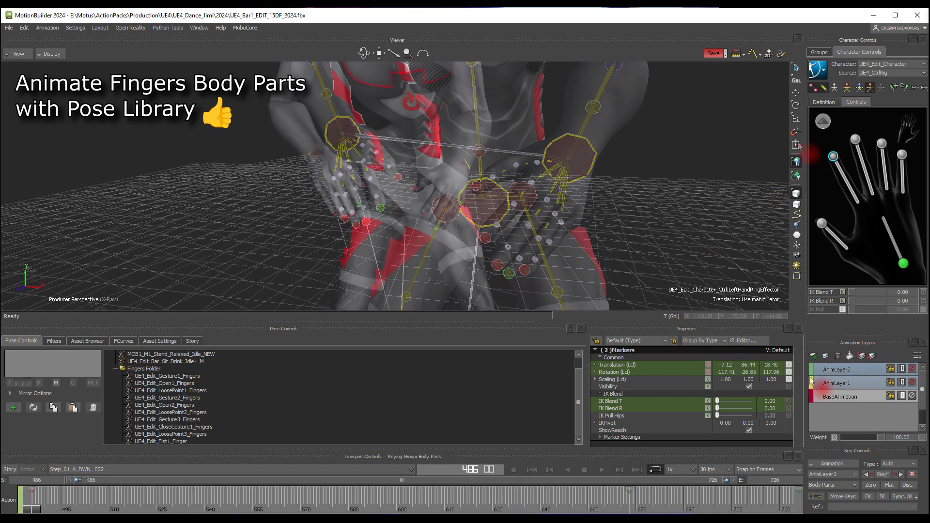
left_click(637, 483)
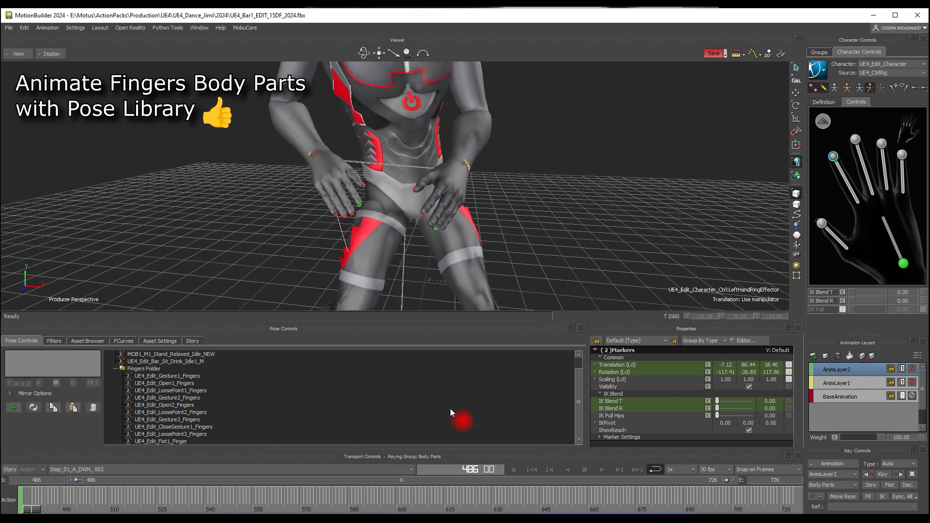
left_click_drag(114, 186, 147, 188, "ctrl")
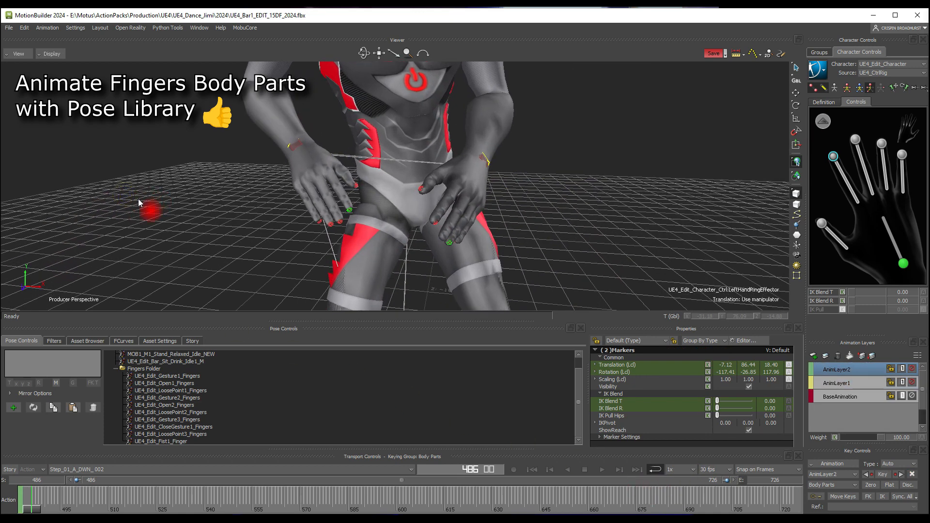
key("ctrl+a")
key("ctrl+a")
- Try the Gesture1 and Open1 finger poses, apply UE4_Edit_Gesture3_Fingers at frame 486, and set a flat Body Parts key
double_click(174, 377)
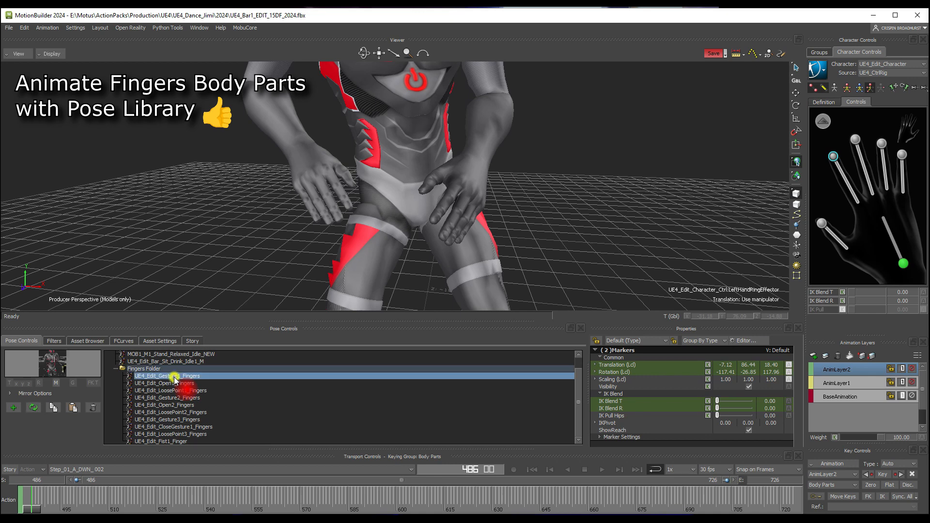
double_click(186, 384)
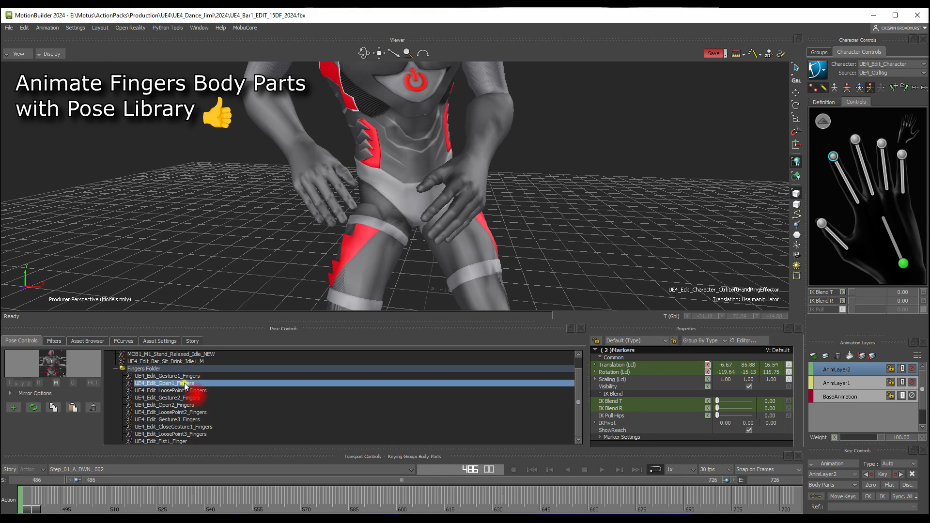
double_click(189, 420)
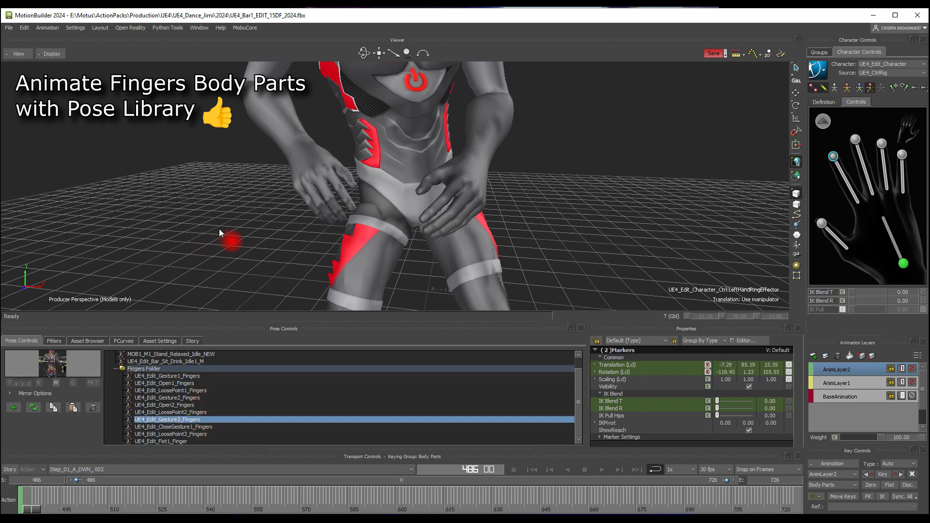
mouse_move(219, 229)
left_mouse_down("ctrl+shift")
mouse_move(170, 212)
mouse_move(254, 225)
mouse_move(237, 226)
left_mouse_up("ctrl+shift")
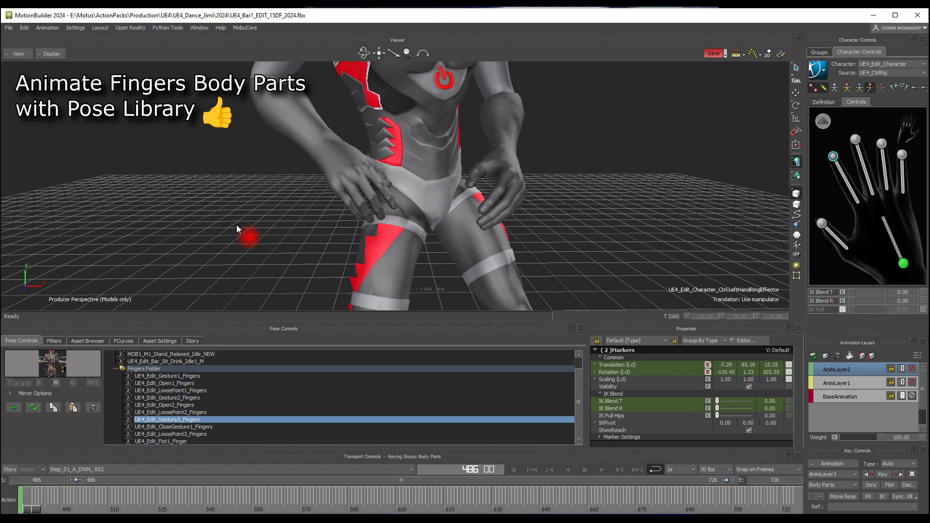
left_click(885, 485)
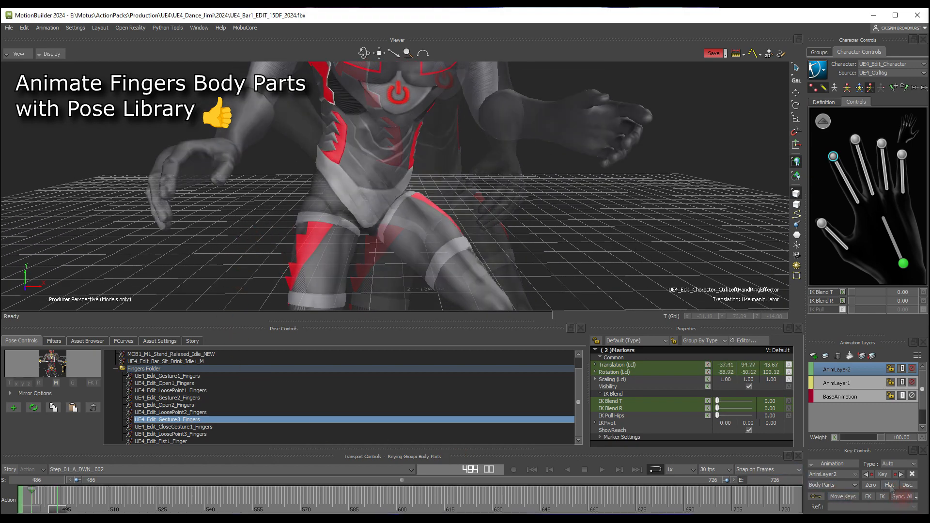
- Apply the UE4_Edit_Open1_Fingers pose at frame 494 and set a flat Body Parts key
left_click_drag(58, 130, 61, 169, "ctrl")
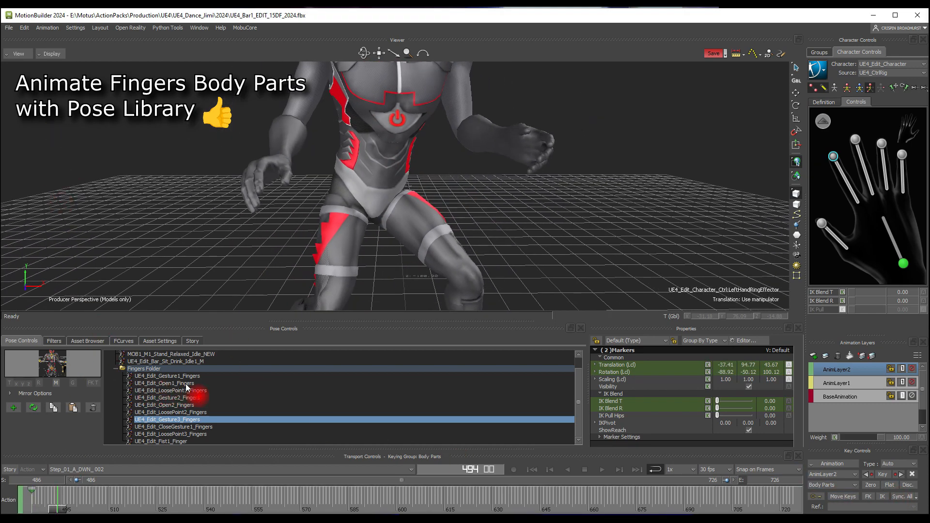
left_click(188, 385)
double_click(187, 384)
left_click(889, 484)
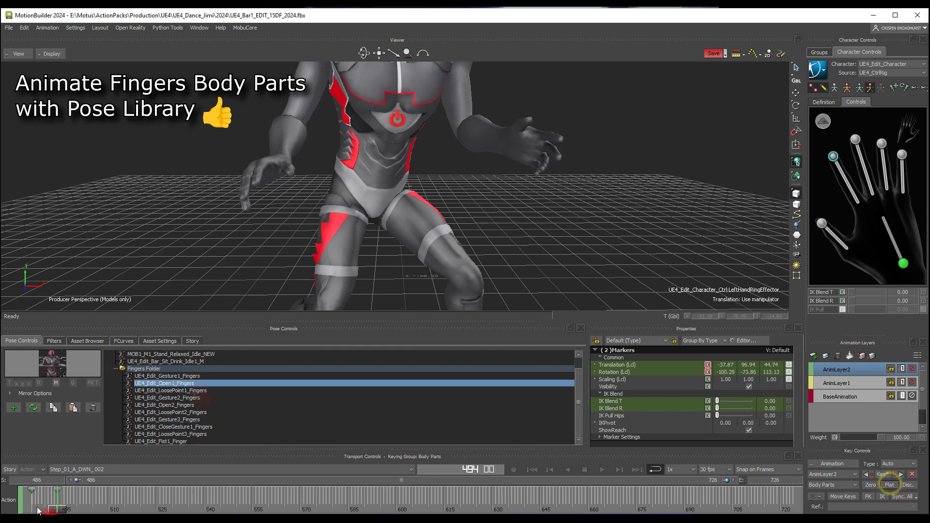
- Apply the UE4_Edit_Gesture3_Fingers pose at frame 501 and set a flat Body Parts key
left_click_drag(60, 512, 82, 510)
left_click(152, 469)
double_click(171, 423)
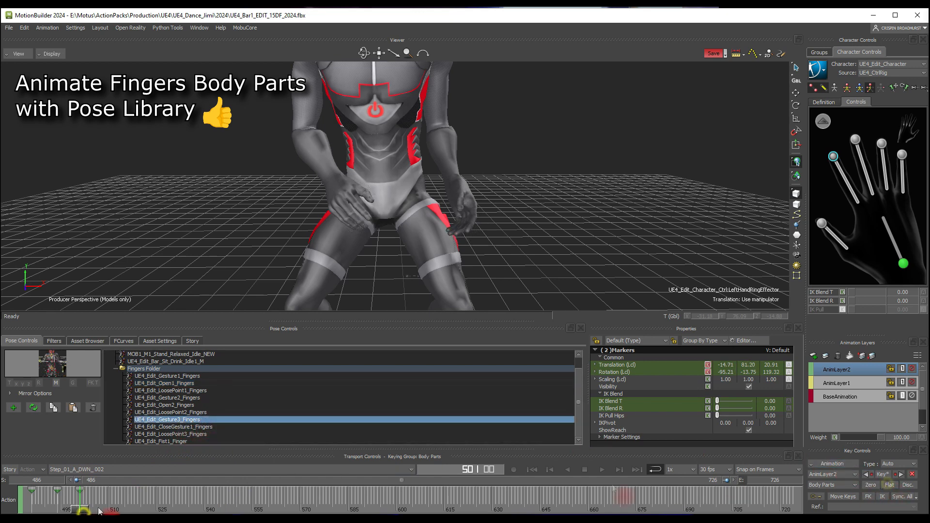
- Key the UE4_Edit_Gesture2_Fingers pose at about frame 509 and UE4_Edit_Fist1_Finger at frame 514 with flat Body Parts keys
left_click_drag(76, 509, 104, 509)
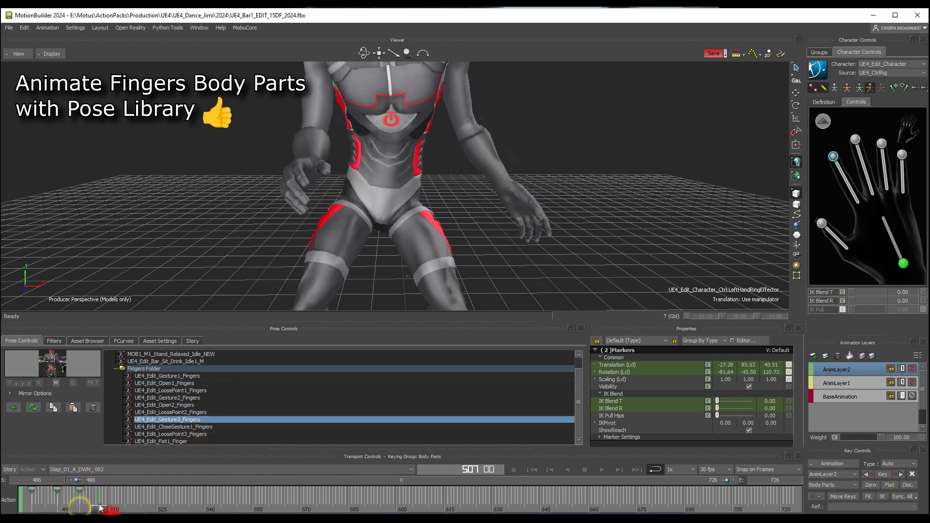
double_click(193, 434)
left_click(198, 427)
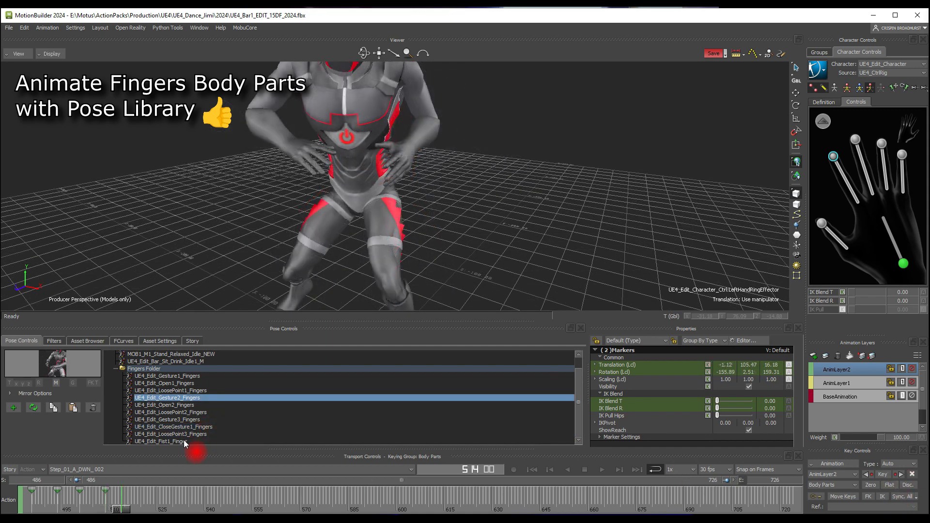
double_click(177, 441)
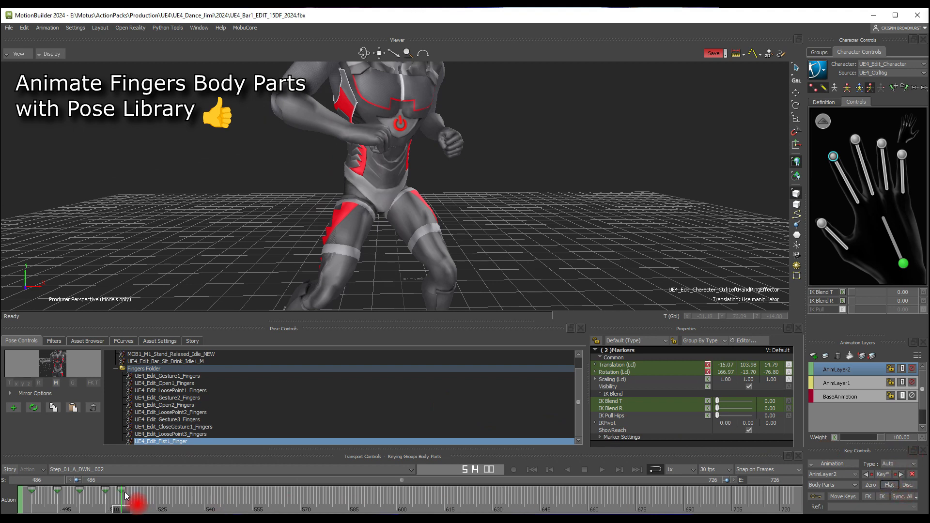
left_click(121, 491)
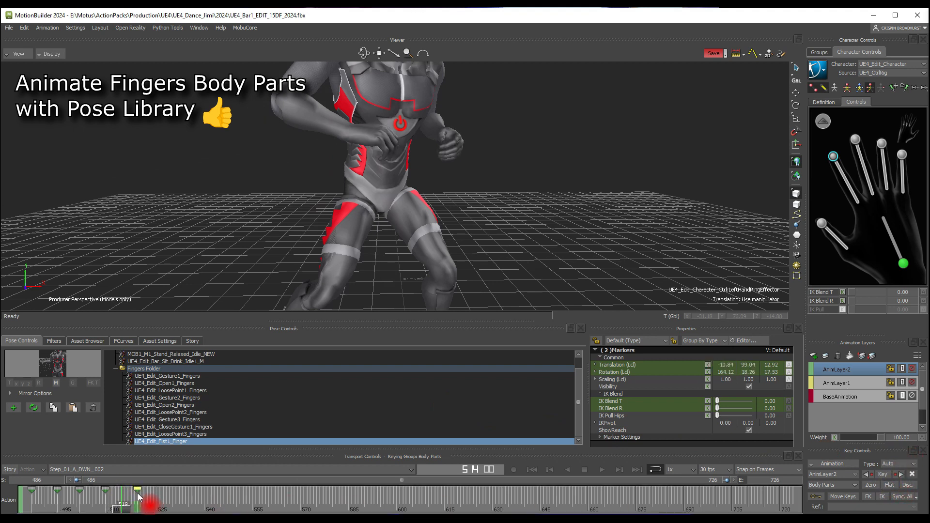
left_click_drag(137, 493, 138, 491)
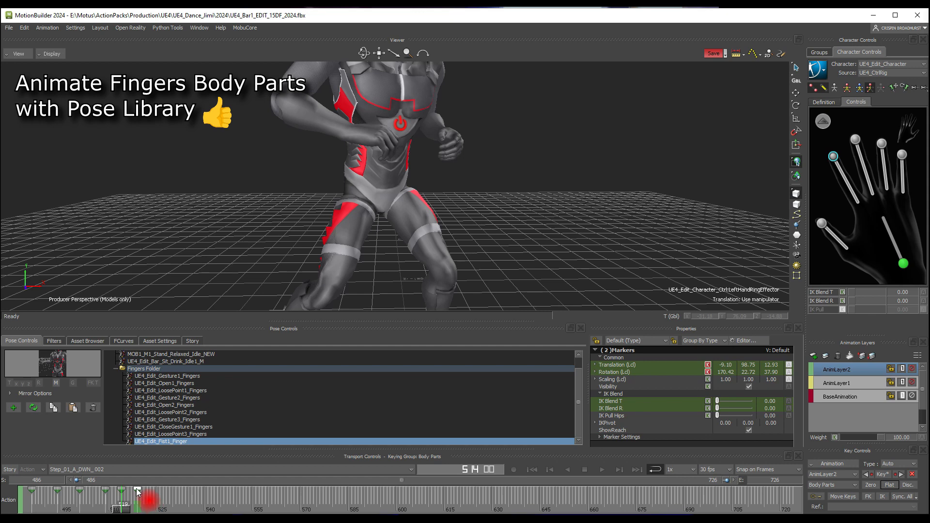
right_click(138, 492)
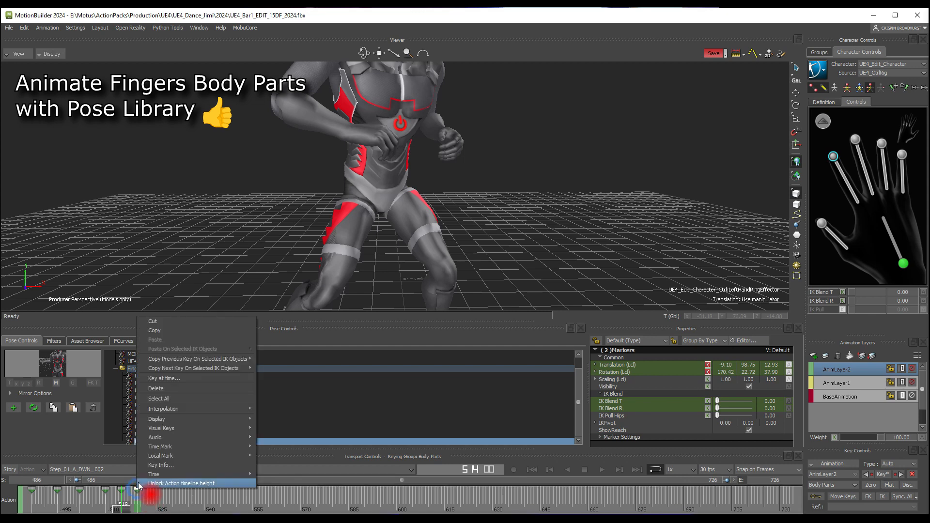
left_click(174, 391)
- Copy the finger keys of frames 494 to 514 onto frames 534 to 554 in the timeline
mouse_move(124, 509)
left_mouse_down()
mouse_move(12, 512)
mouse_move(134, 505)
left_mouse_up()
left_click_drag(77, 512, 206, 506)
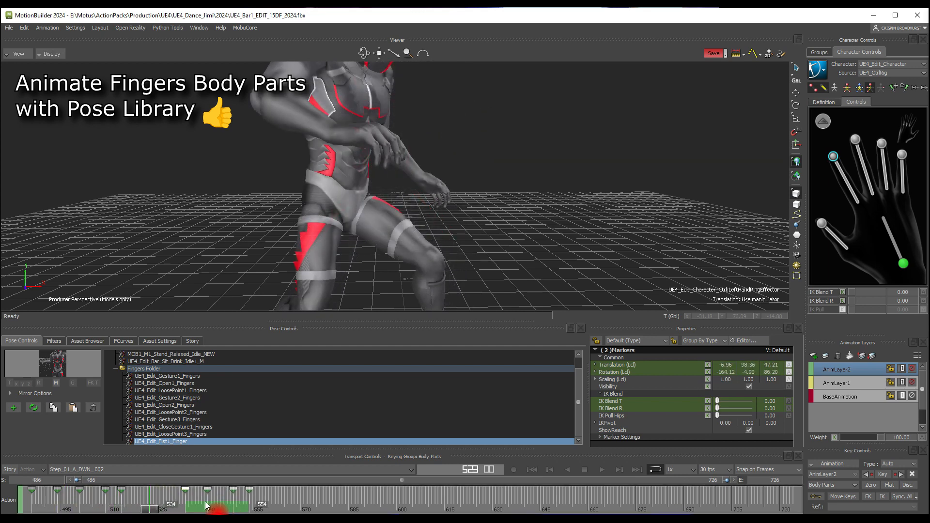
left_click_drag(148, 510, 161, 509)
- Review the keyed finger animation across the whole take, looking at the upper body and hands
left_click(532, 470)
left_click_drag(33, 509, 398, 462)
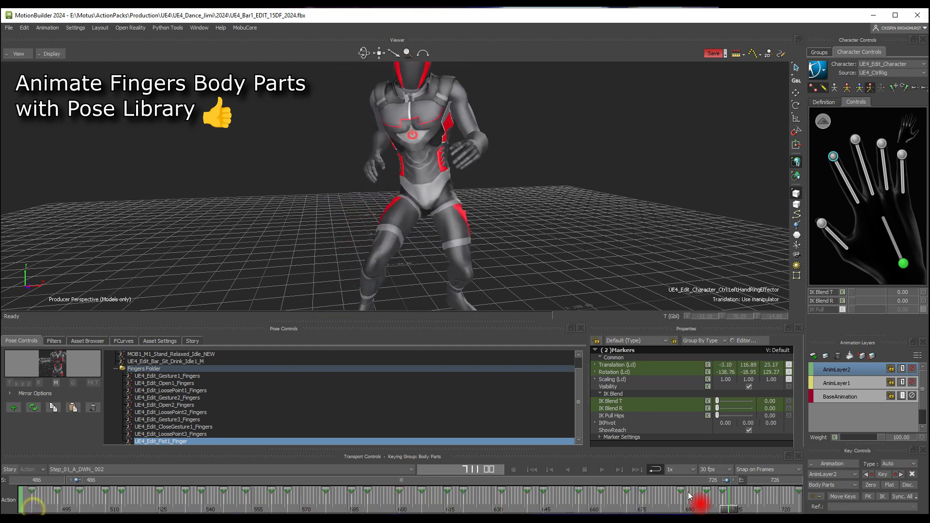
left_click_drag(572, 120, 575, 143, "shift")
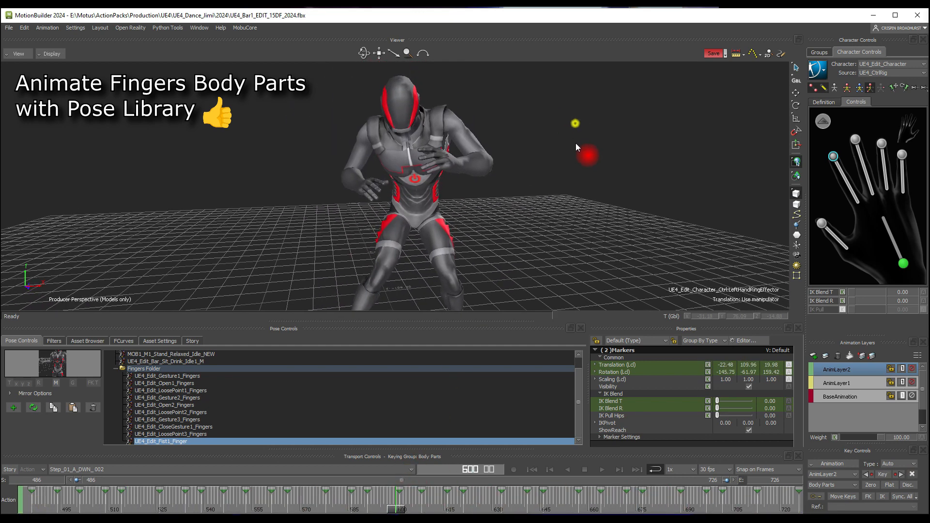
left_click_drag(567, 202, 568, 228, "ctrl+shift")
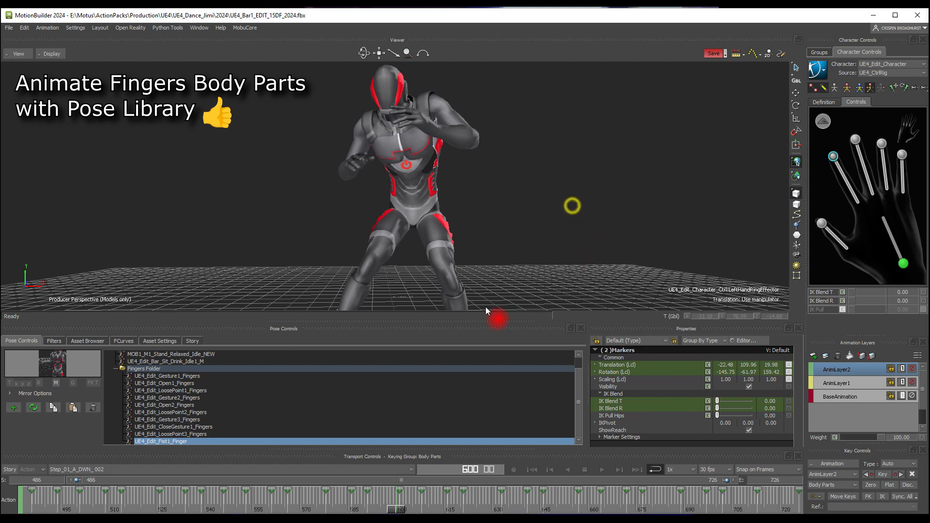
key("ctrl+space")
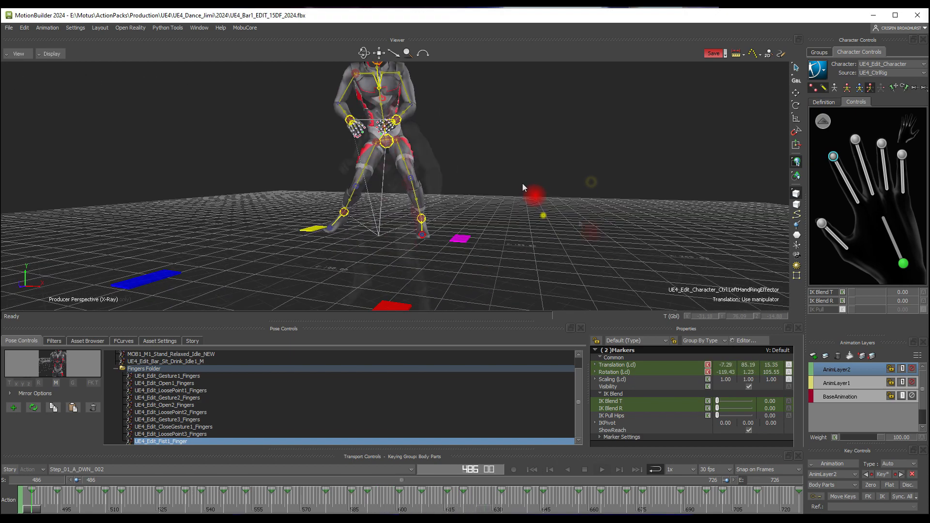
- Select the root bone in X-Ray display and show its BaseAnimation X translation curve in the FCurves
left_click_drag(515, 204, 495, 196, "ctrl+shift")
left_click_drag(495, 195, 555, 247, "ctrl")
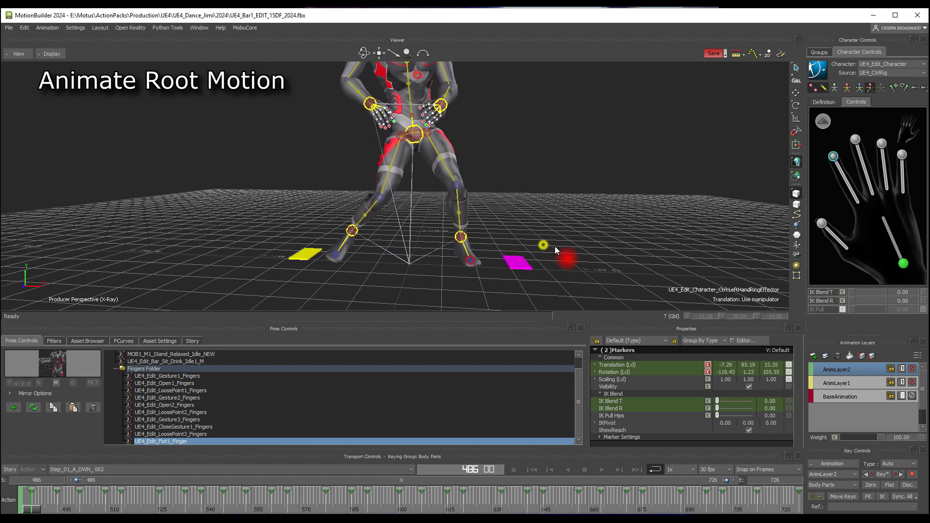
left_click(423, 231)
left_click_drag(575, 226, 548, 235, "ctrl+shift")
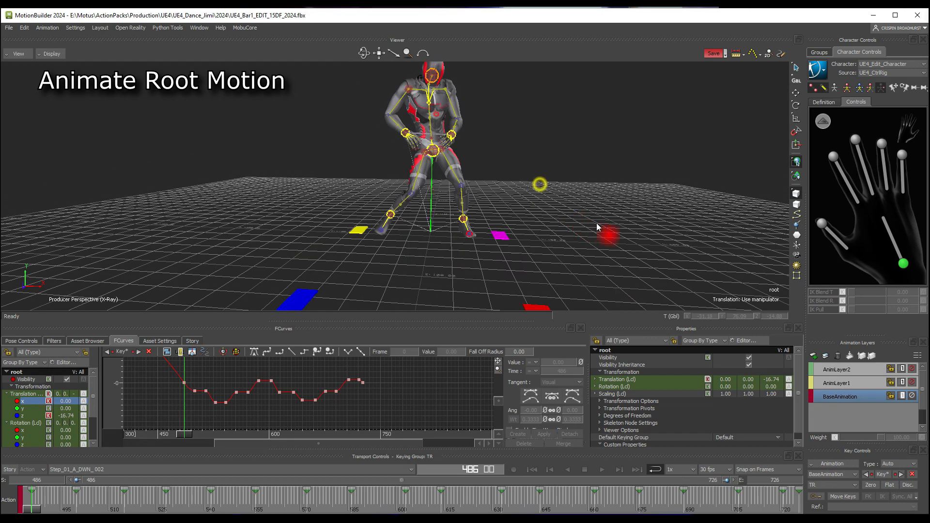
- Play the take and examine how the root follows the hips from front and side, returning to the first frame
key("space")
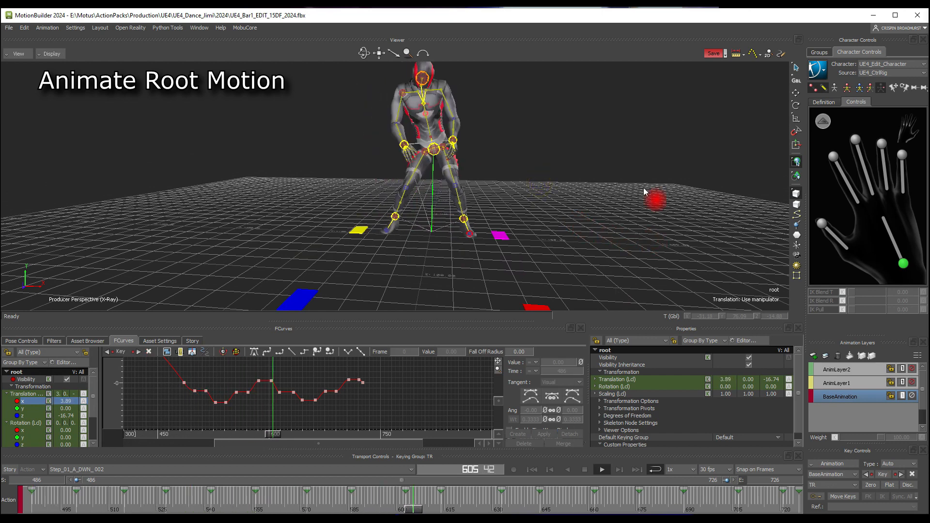
left_click_drag(637, 204, 390, 210, "ctrl+shift")
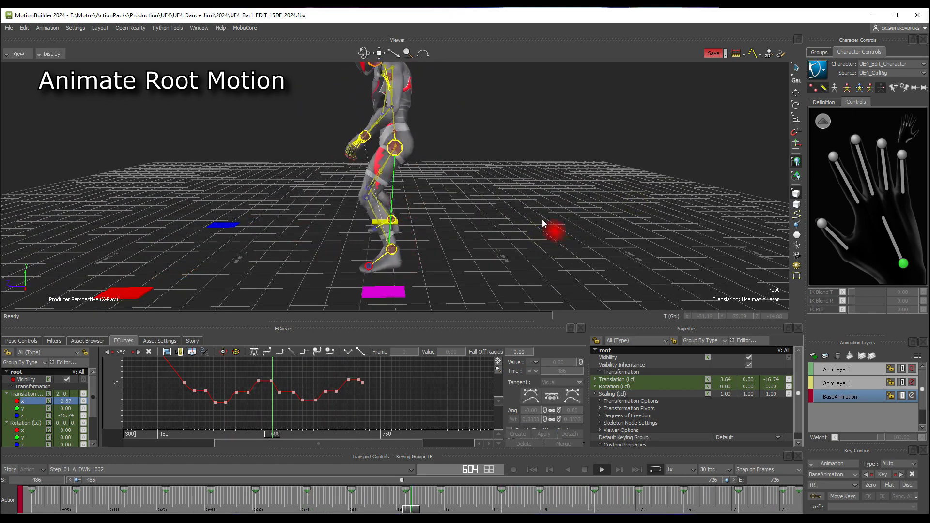
left_click_drag(543, 223, 636, 155, "ctrl+shift")
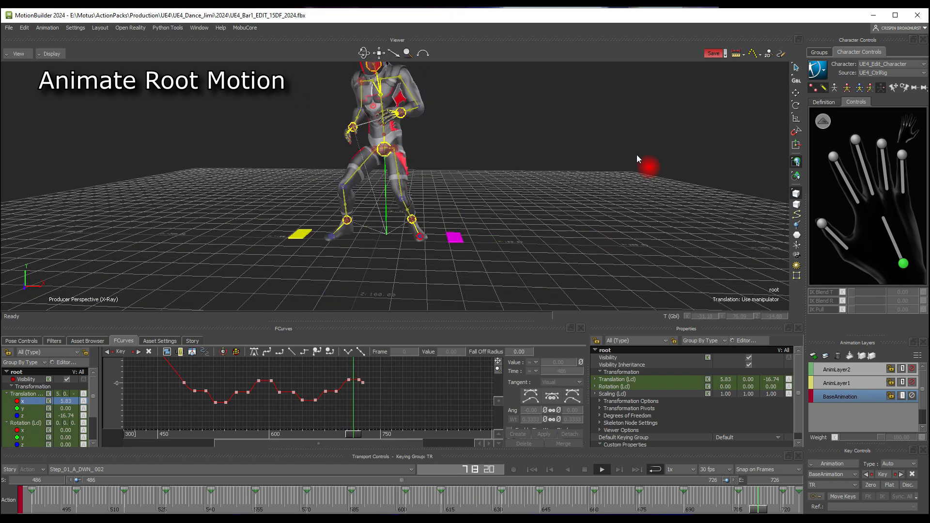
left_click(532, 470)
scroll(578, 218, "up", 6)
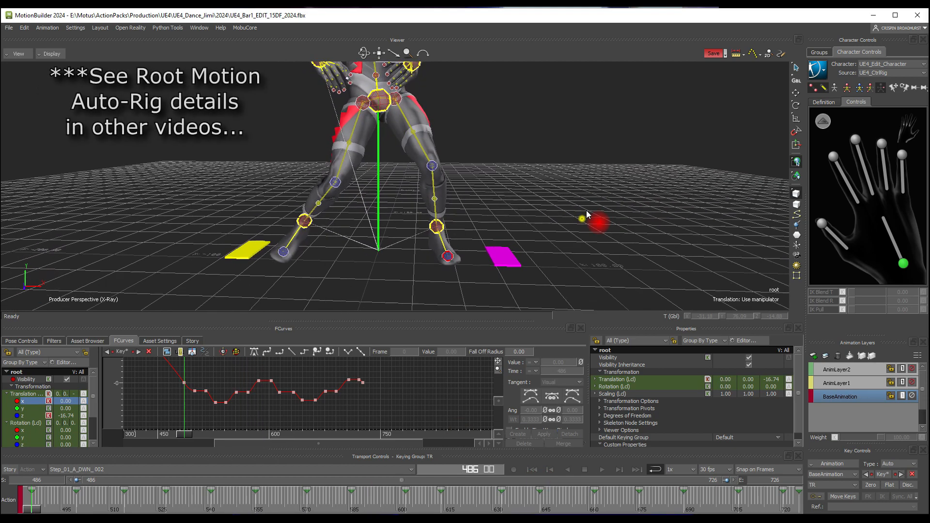
scroll(581, 211, "down", 3)
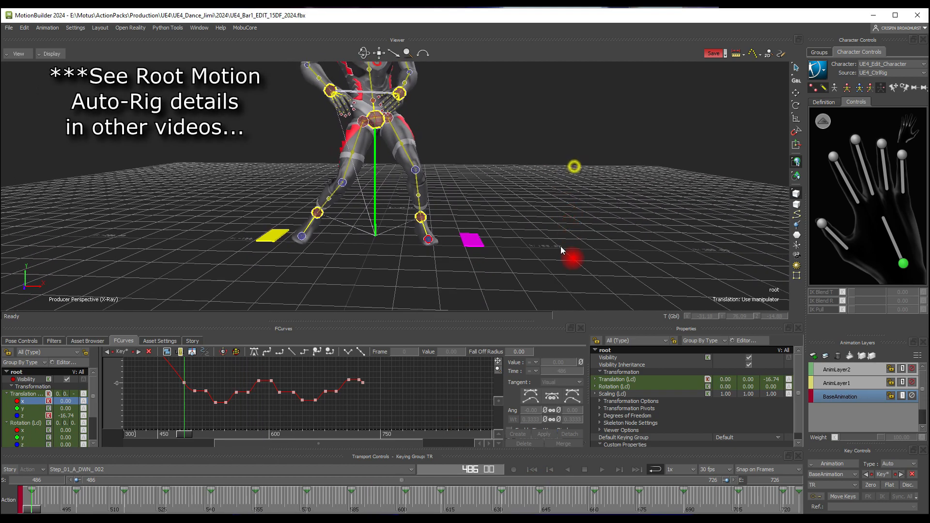
key("space")
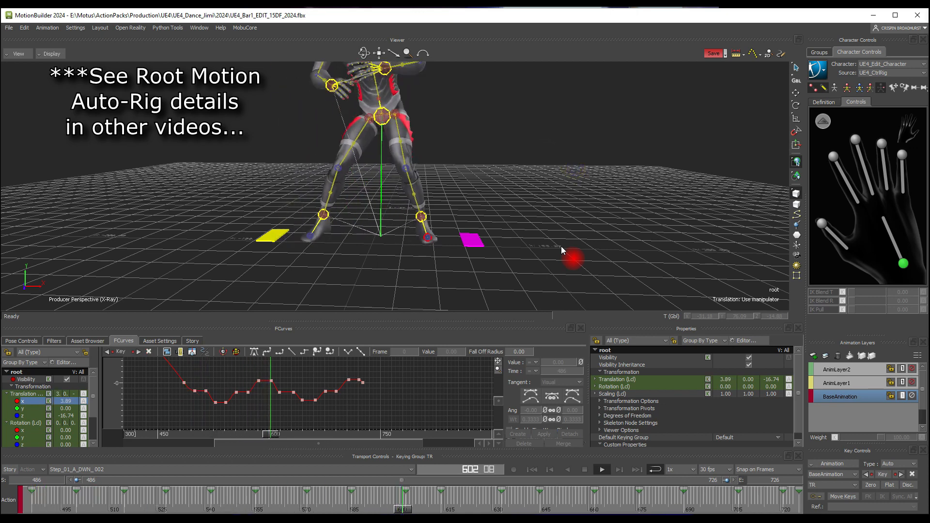
left_click(532, 469)
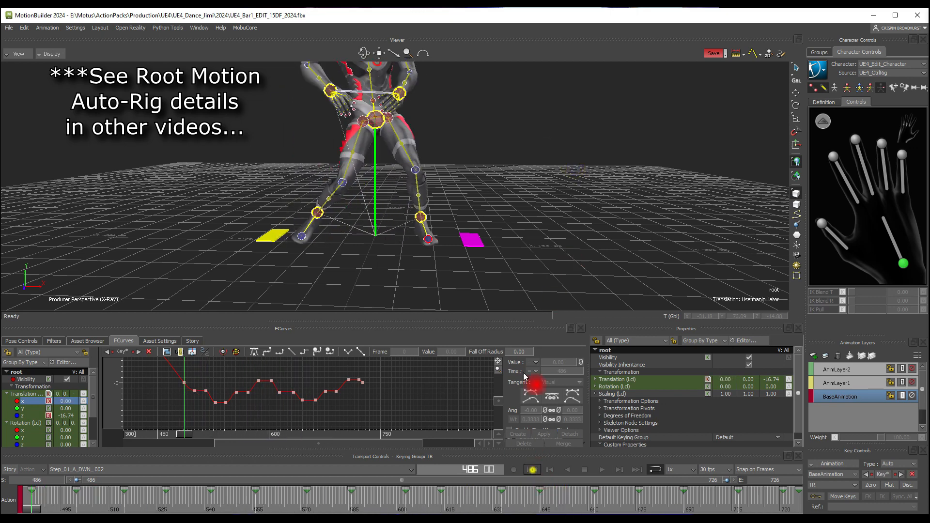
- Bake (plot) the UE4_Edit_Character animation from the control rig to the skeleton
left_click_drag(574, 188, 574, 219, "shift")
left_click_drag(583, 172, 573, 209, "ctrl")
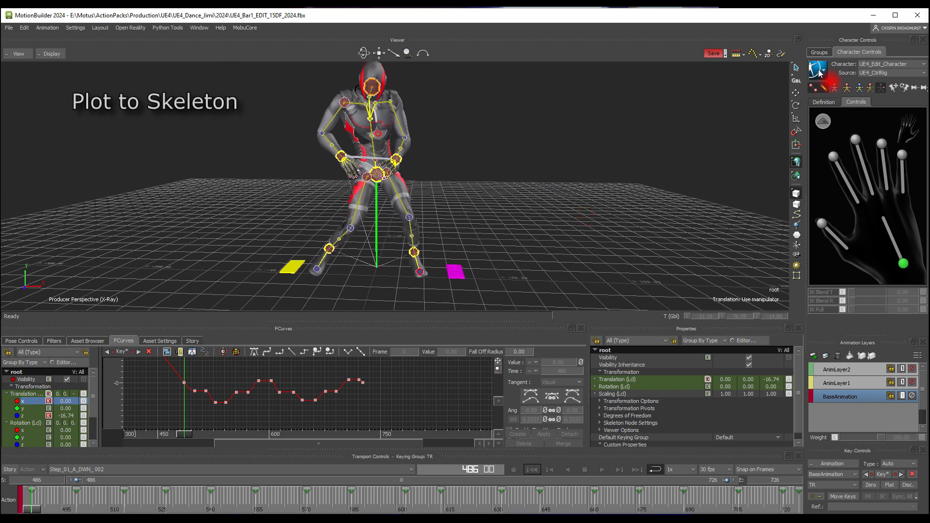
left_click(818, 72)
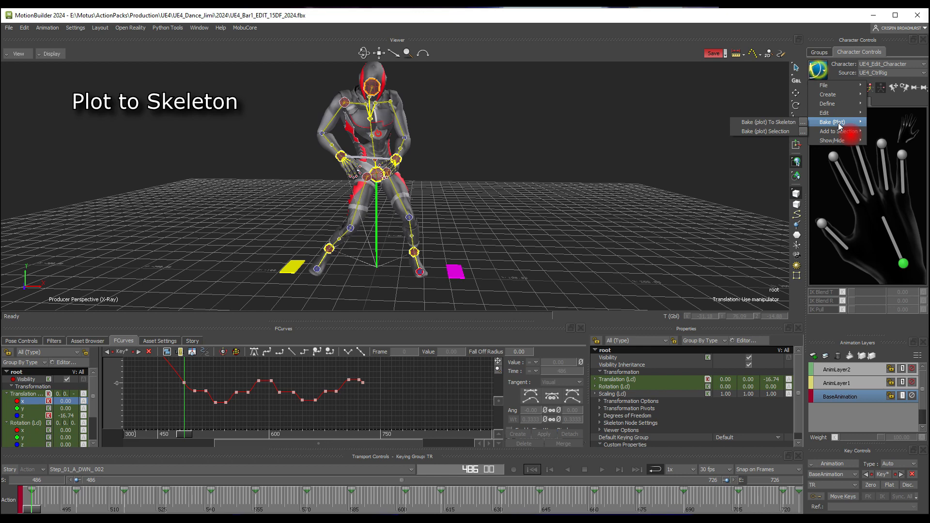
left_click(772, 123)
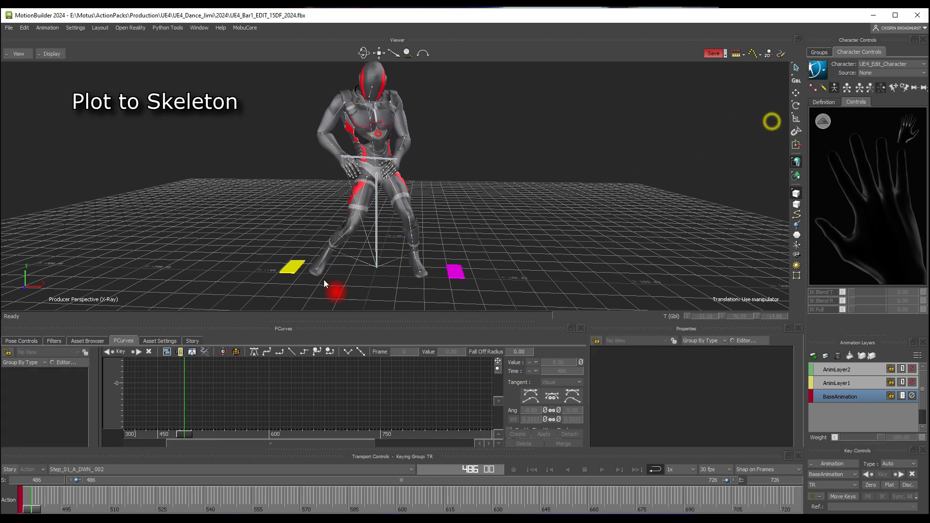
- Select the root bone and translate it freely on the floor to about X -104, Z -87
left_click(33, 340)
mouse_move(509, 220)
left_mouse_down("ctrl+shift")
mouse_move(470, 221)
mouse_move(496, 230)
left_mouse_up("ctrl+shift")
left_click_drag(517, 242, 531, 251, "ctrl+shift")
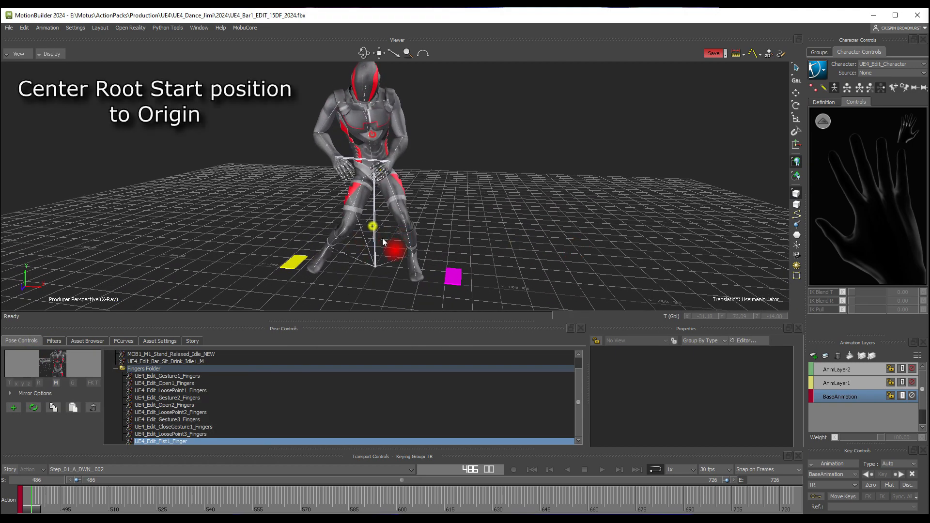
left_click(369, 229)
key("t")
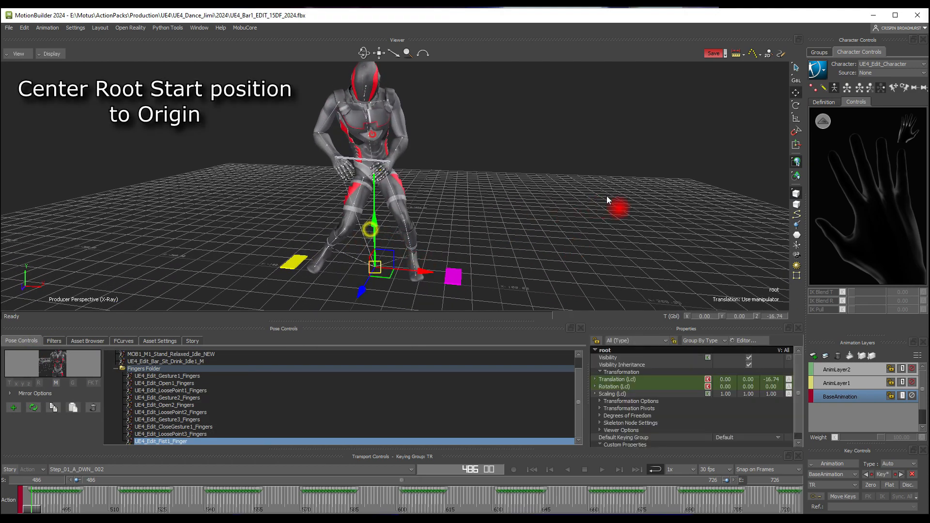
left_click_drag(607, 198, 572, 209, "ctrl+shift")
left_click_drag(374, 268, 441, 360)
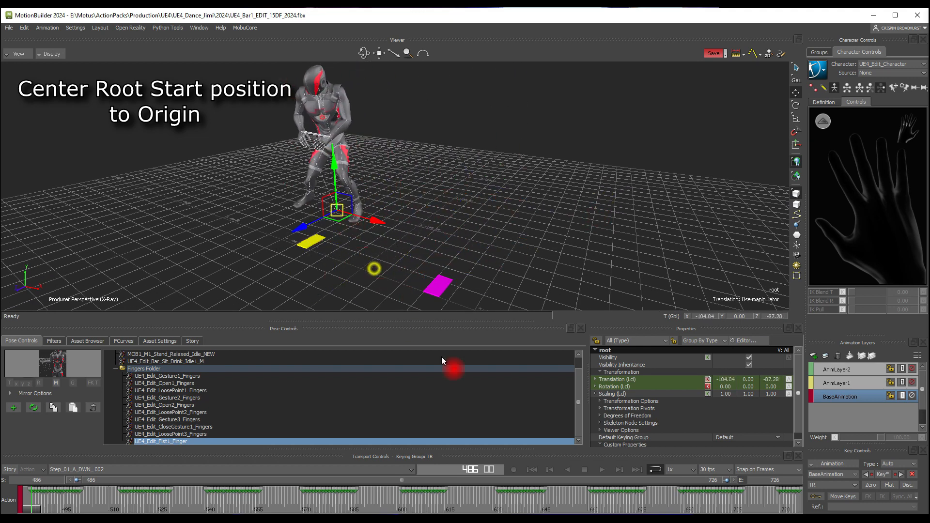
- Select all root keys in the timeline at start frame 486, set the global translation to 0, 0, 0 and apply Move Keys
left_click(531, 470)
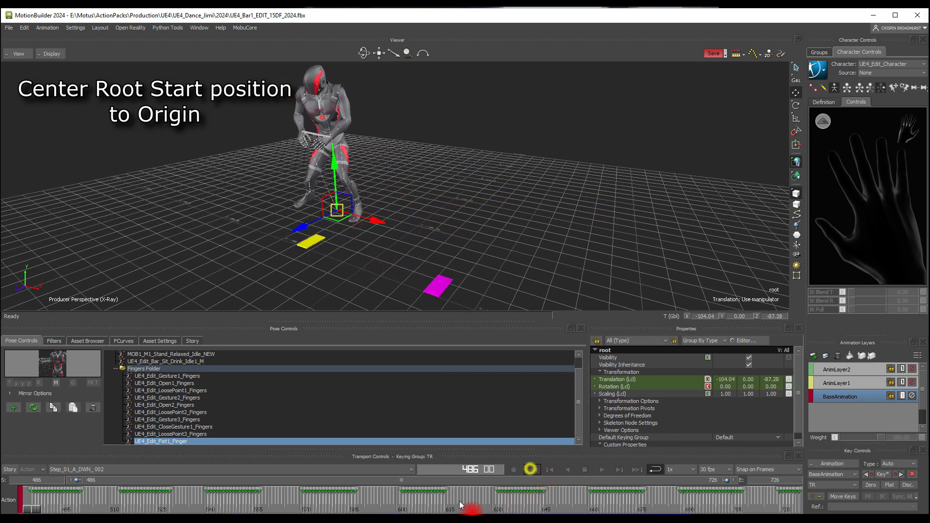
right_click(460, 505)
left_click(486, 416)
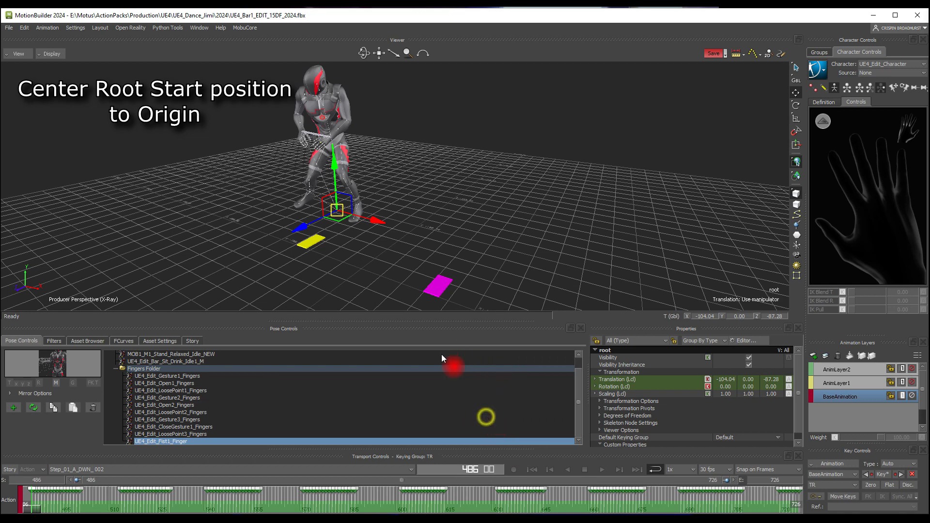
left_click_drag(550, 218, 581, 250, "shift")
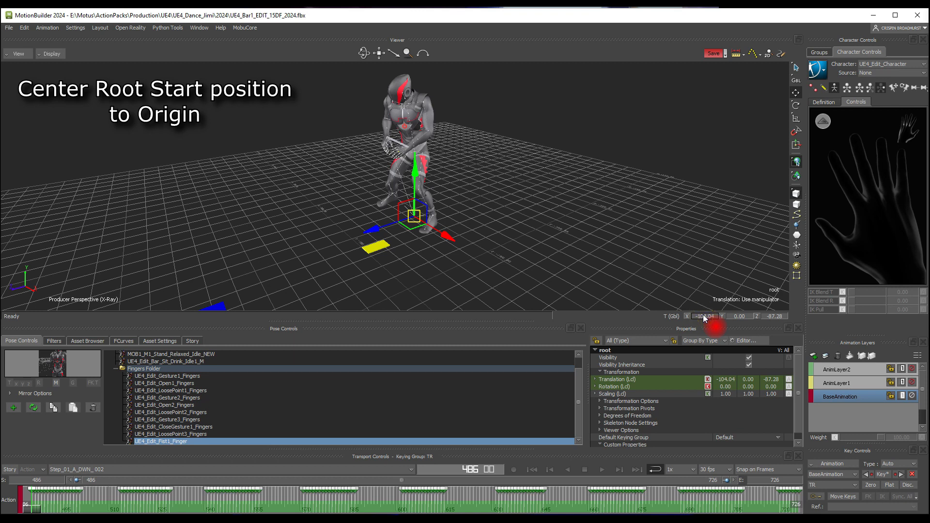
key("Return")
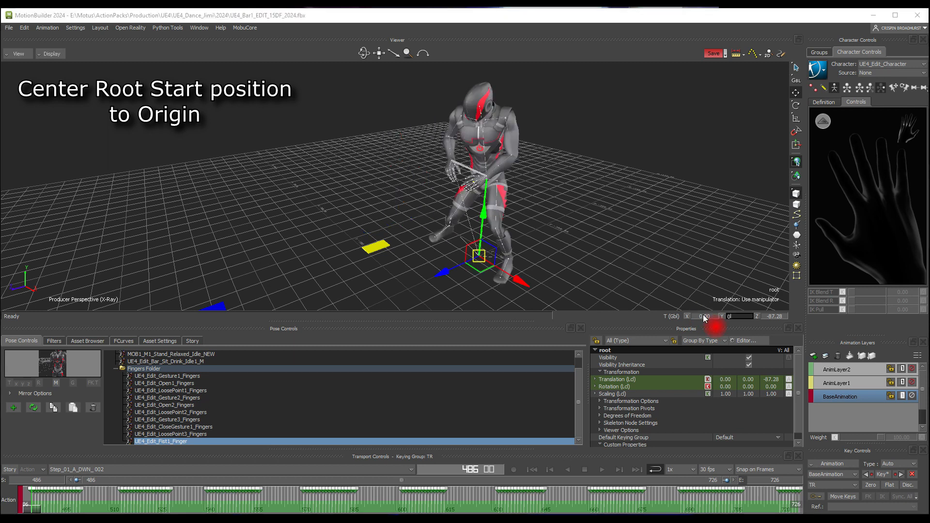
type("0")
key("Return")
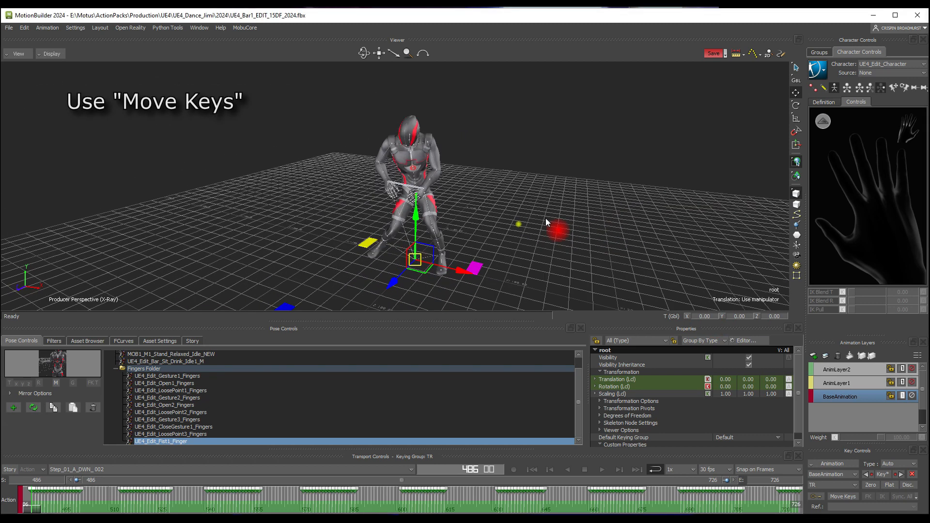
left_click(518, 224)
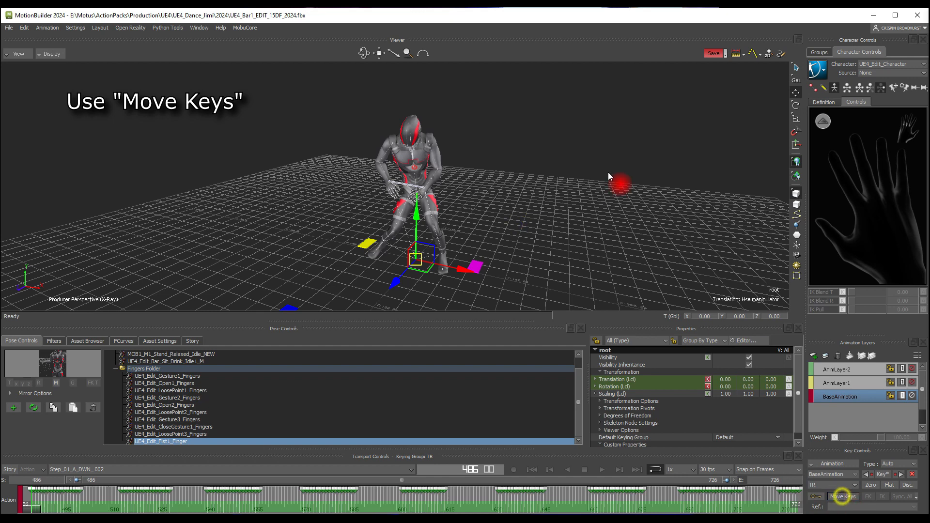
- Play the take to check the root's motion from the origin, and return to the first frame
key("ctrl+space")
left_click_drag(595, 200, 554, 264, "ctrl+shift")
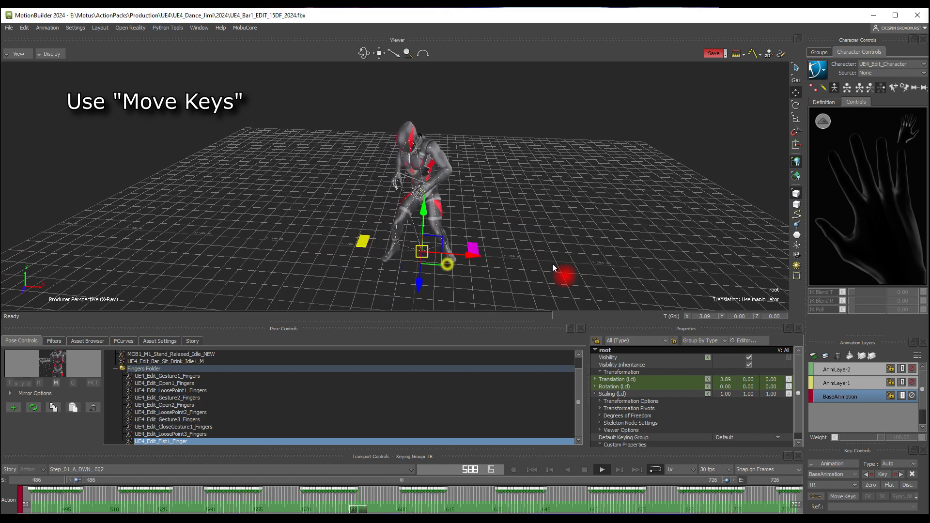
left_click(636, 470)
left_click(533, 469)
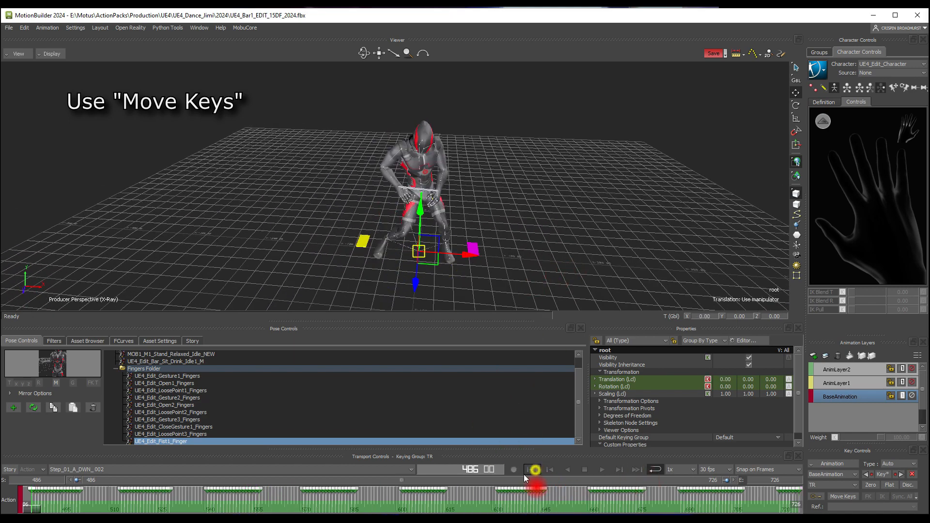